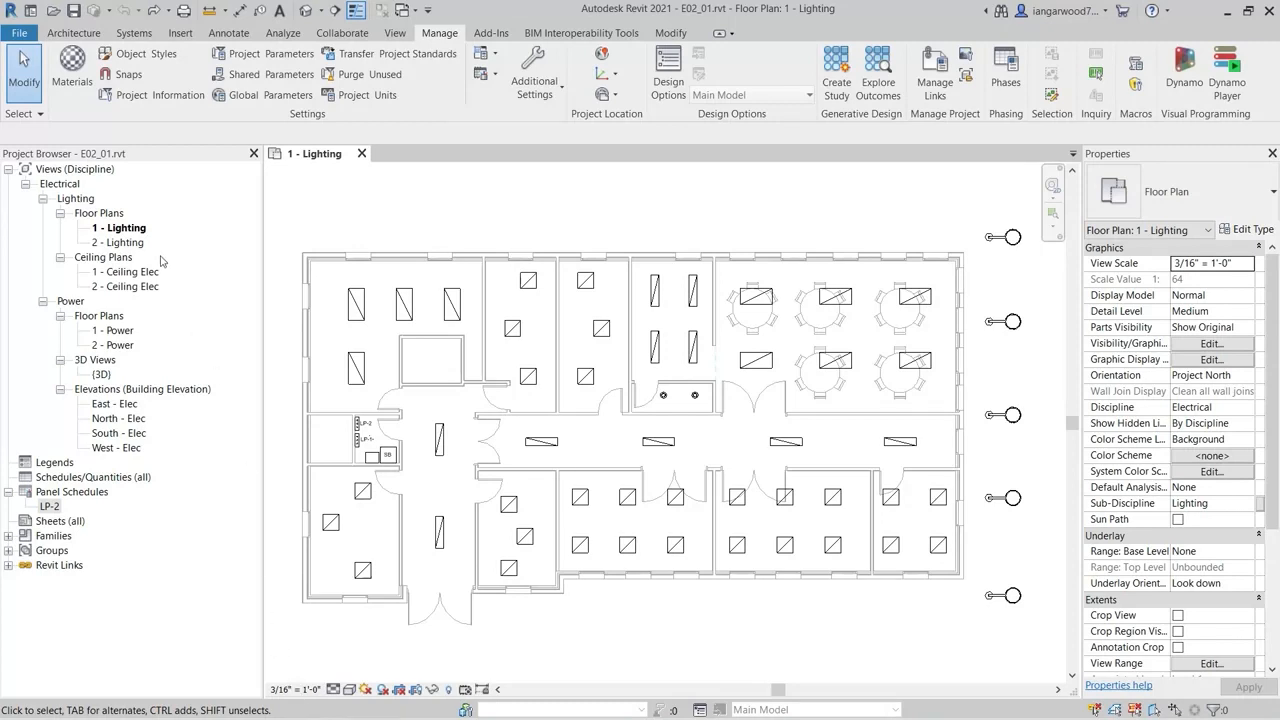
# Step: Open the LP-2 panel schedule from the project's panel schedules
pyautogui.click(139, 229)
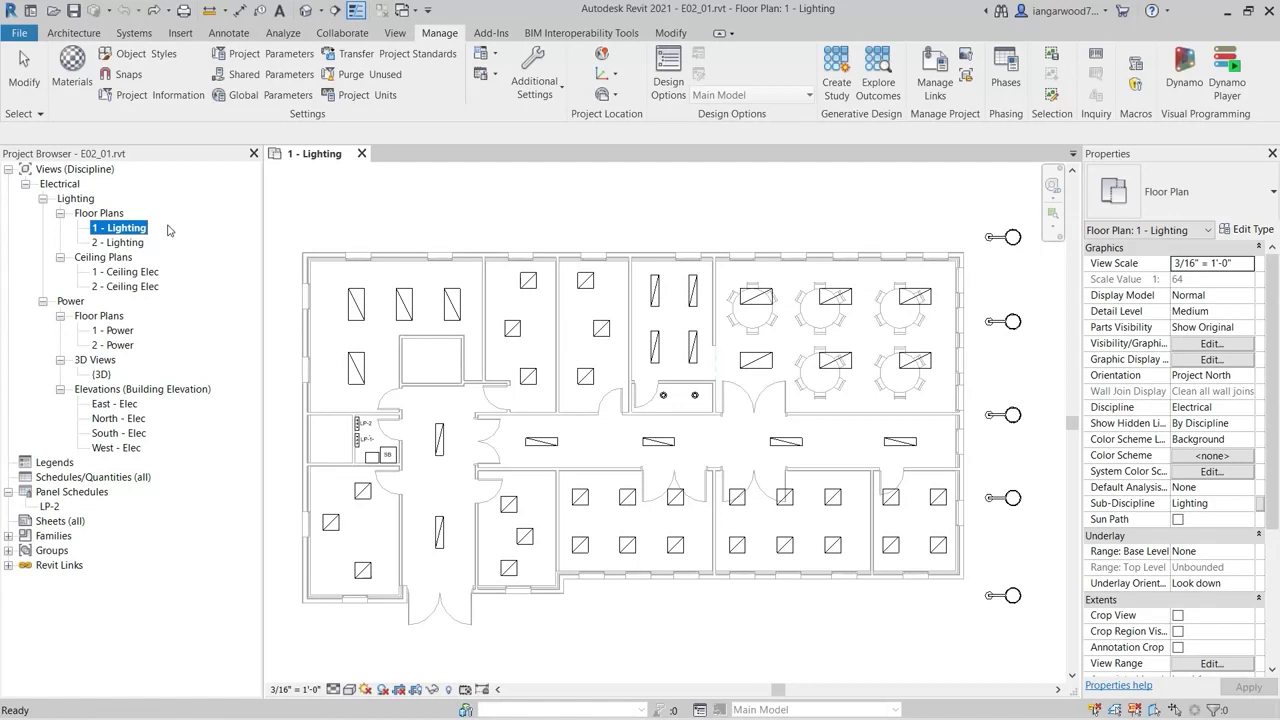
pyautogui.click(343, 219)
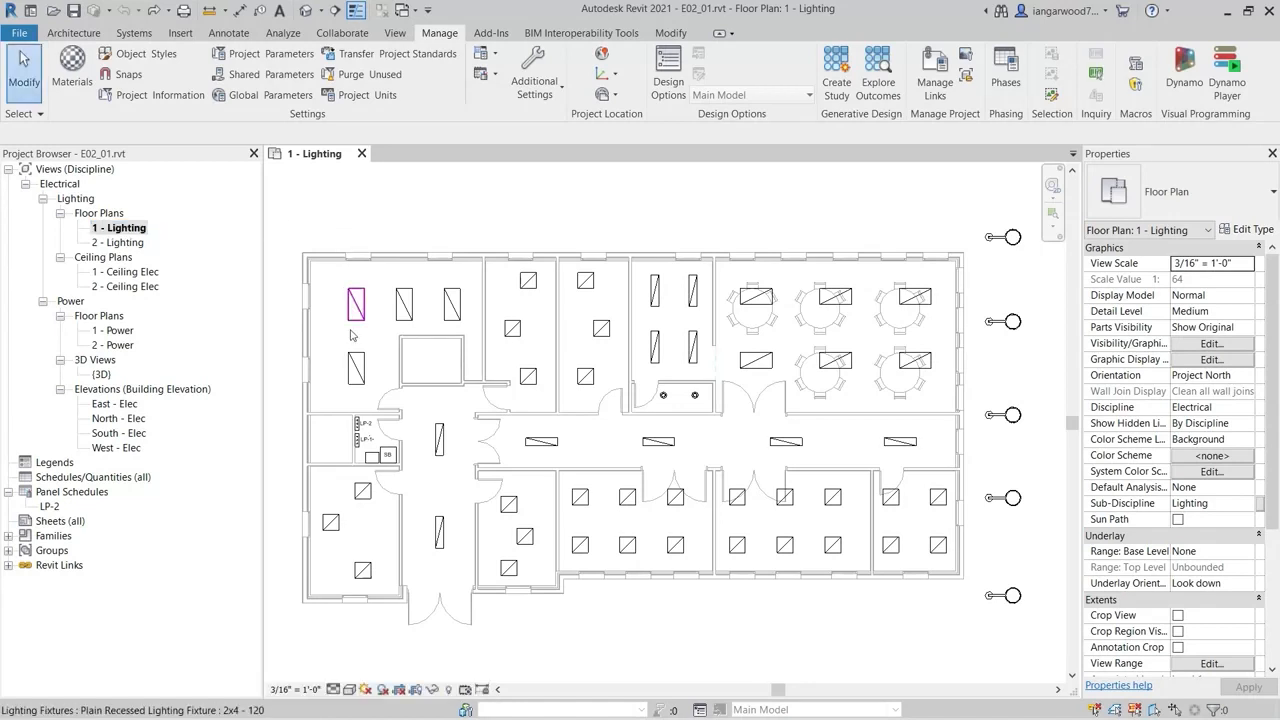
pyautogui.doubleClick(49, 507)
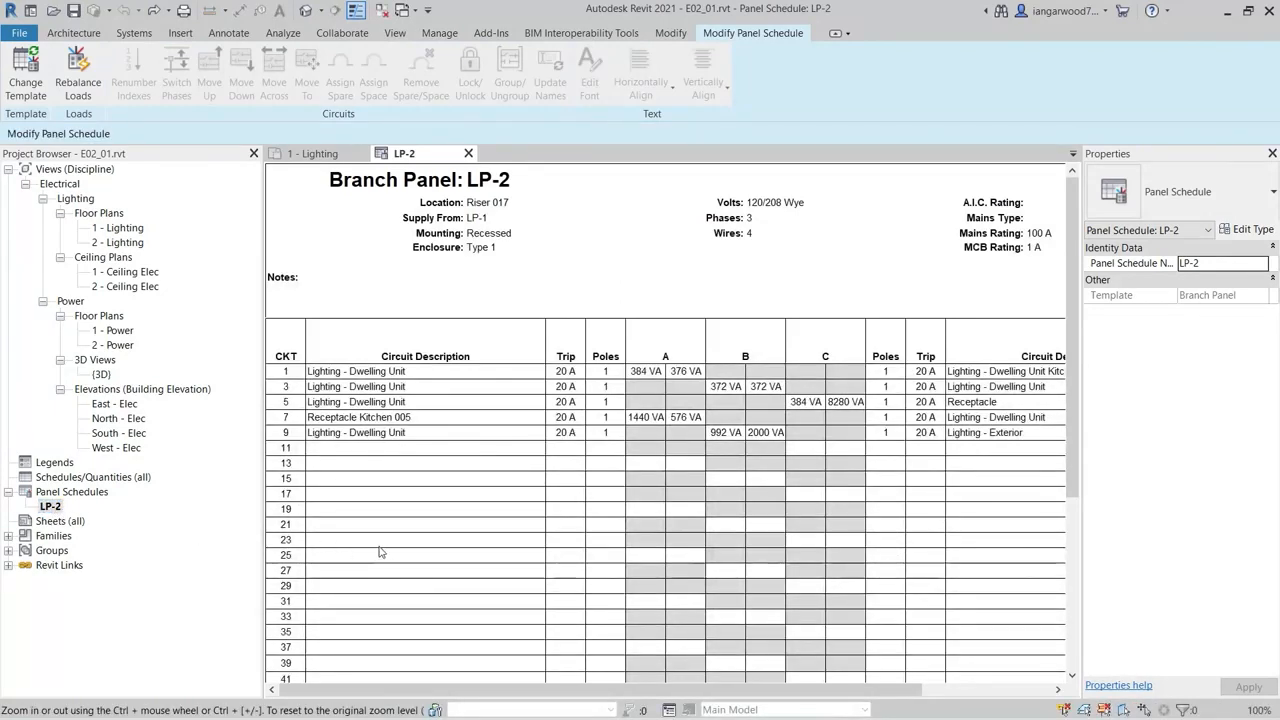
# Step: Examine the LP-2 schedule's circuits on both sides, the phase loads and the load classification summary
pyautogui.click(320, 284)
pyautogui.click(317, 280)
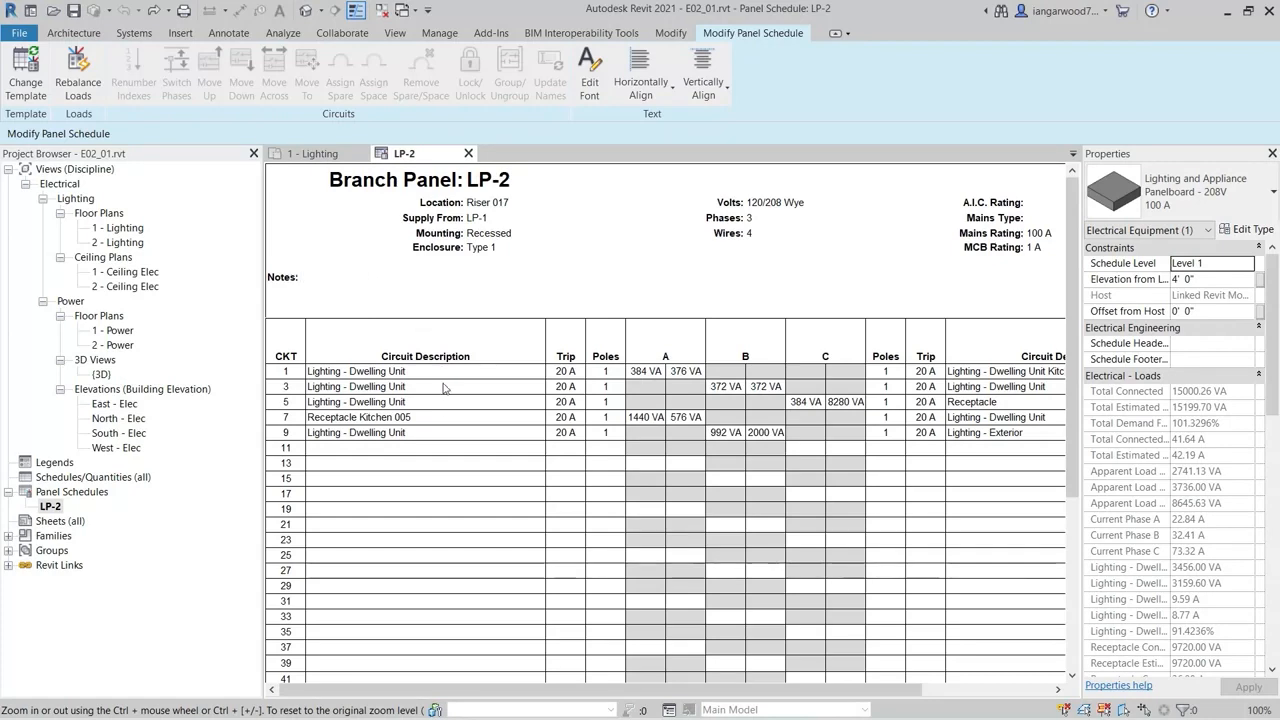
pyautogui.scroll(-4, 441, 395)
pyautogui.moveTo(598, 689); pyautogui.dragTo(728, 689)
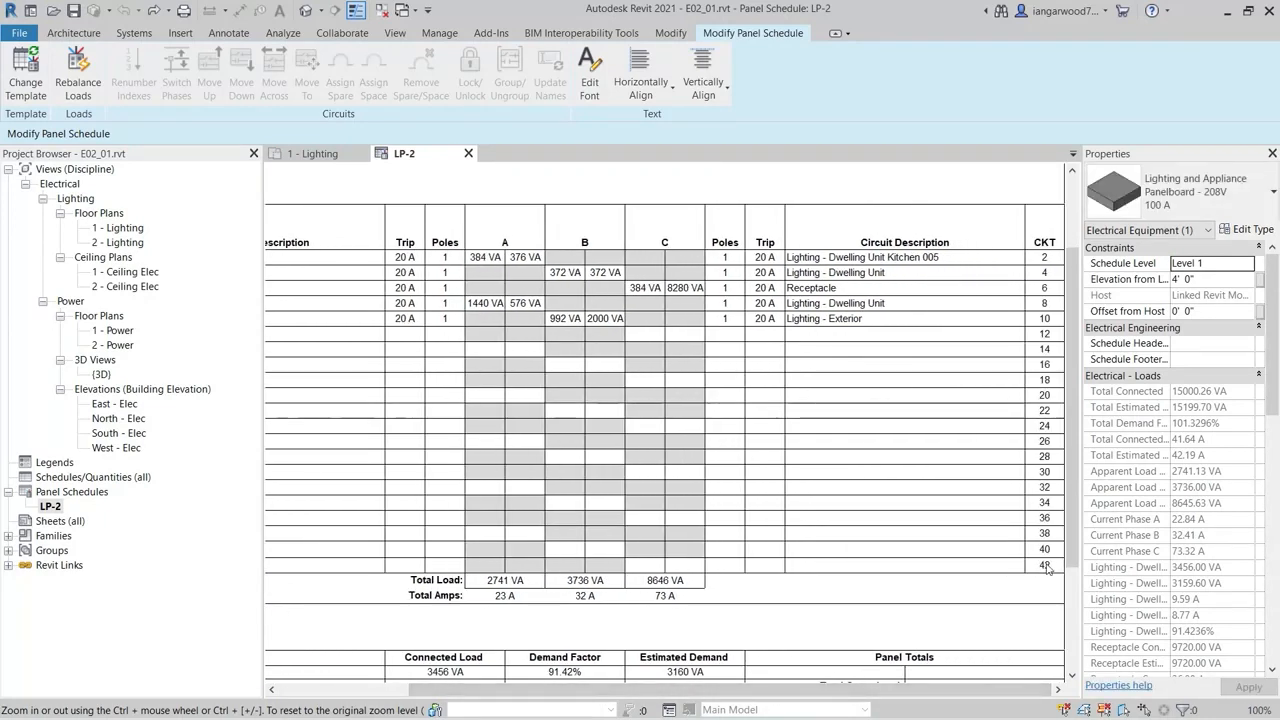
pyautogui.moveTo(908, 687); pyautogui.dragTo(646, 643)
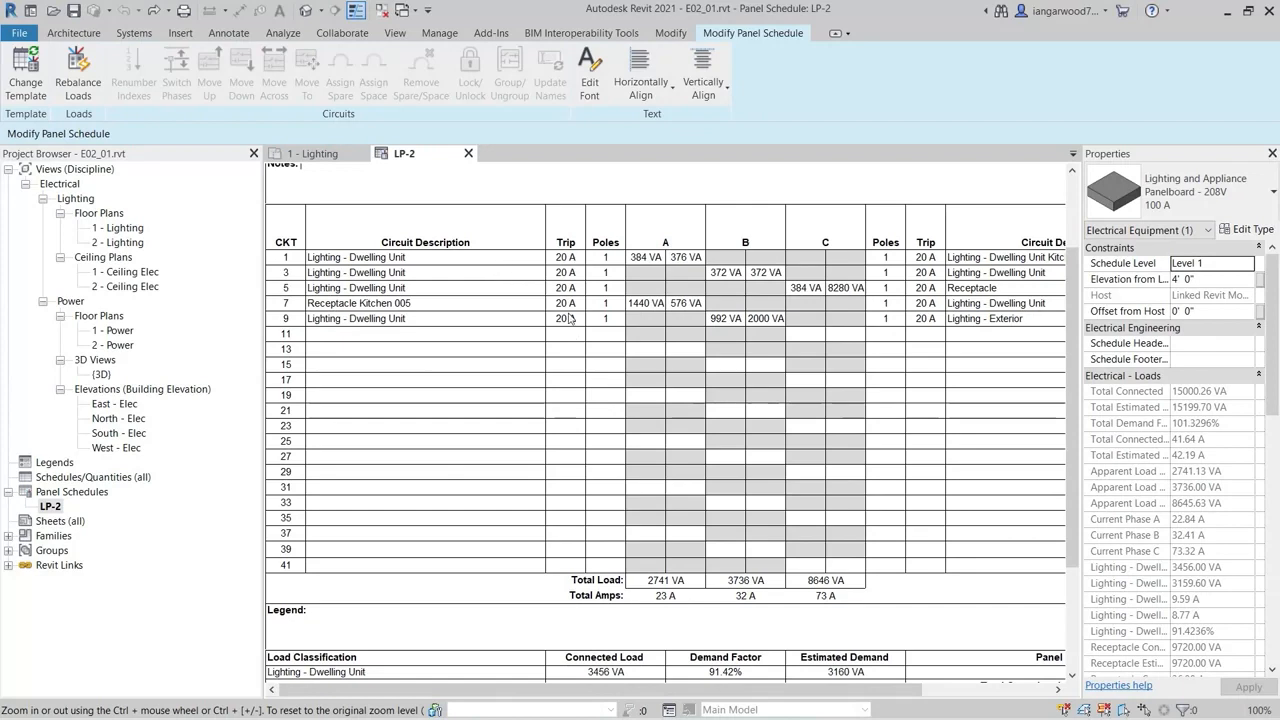
pyautogui.scroll(-3, 537, 505)
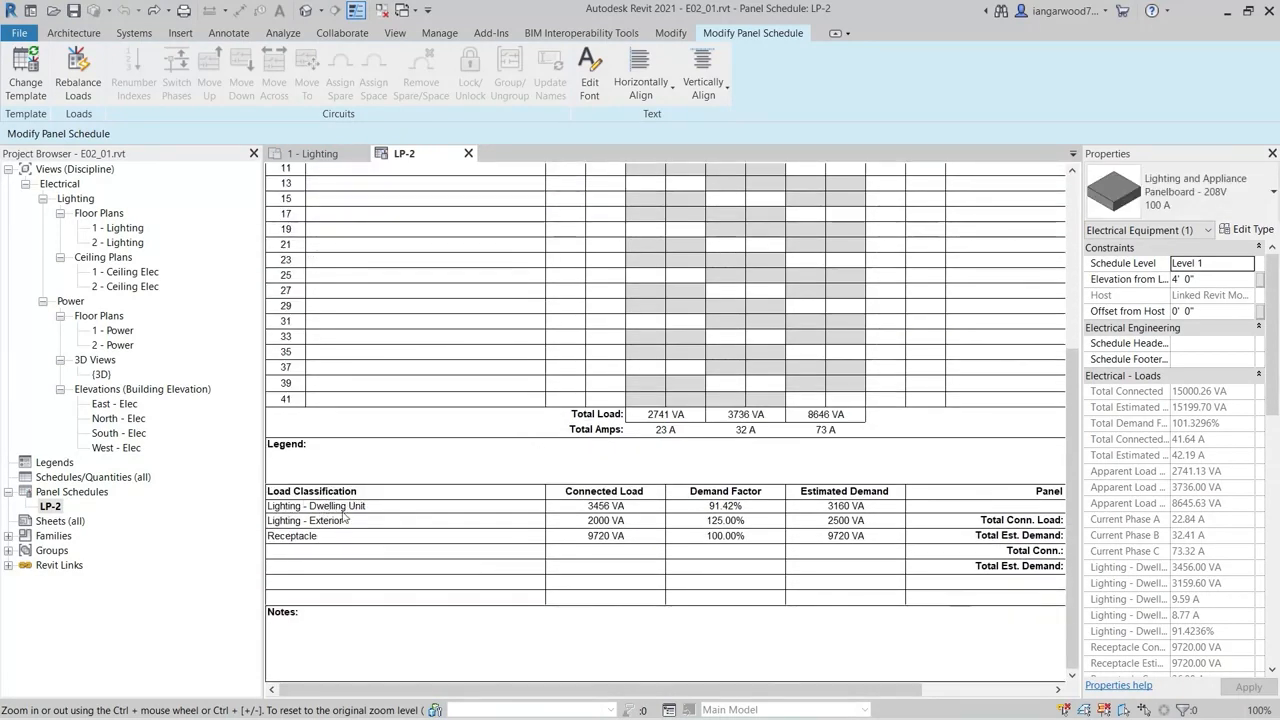
pyautogui.moveTo(496, 690)
pyautogui.mouseDown()
pyautogui.moveTo(665, 690)
pyautogui.moveTo(502, 693)
pyautogui.mouseUp()
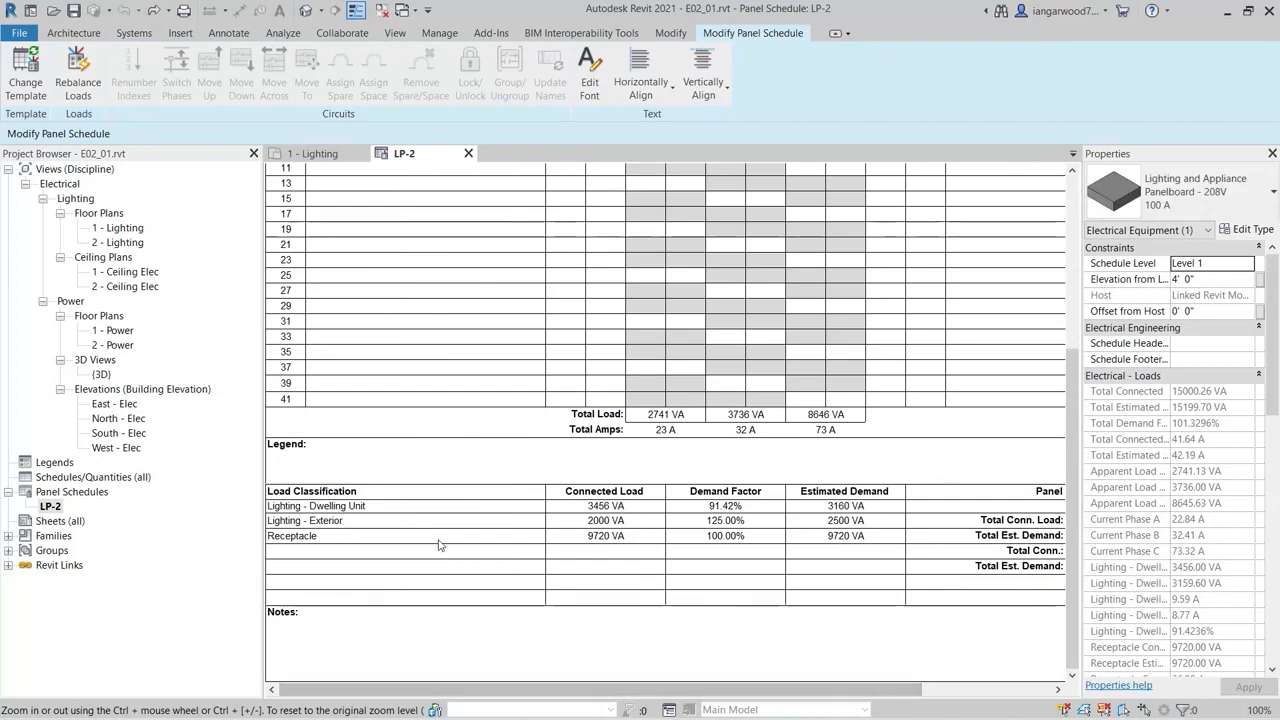
pyautogui.scroll(5, 438, 545)
pyautogui.scroll(1, 438, 545)
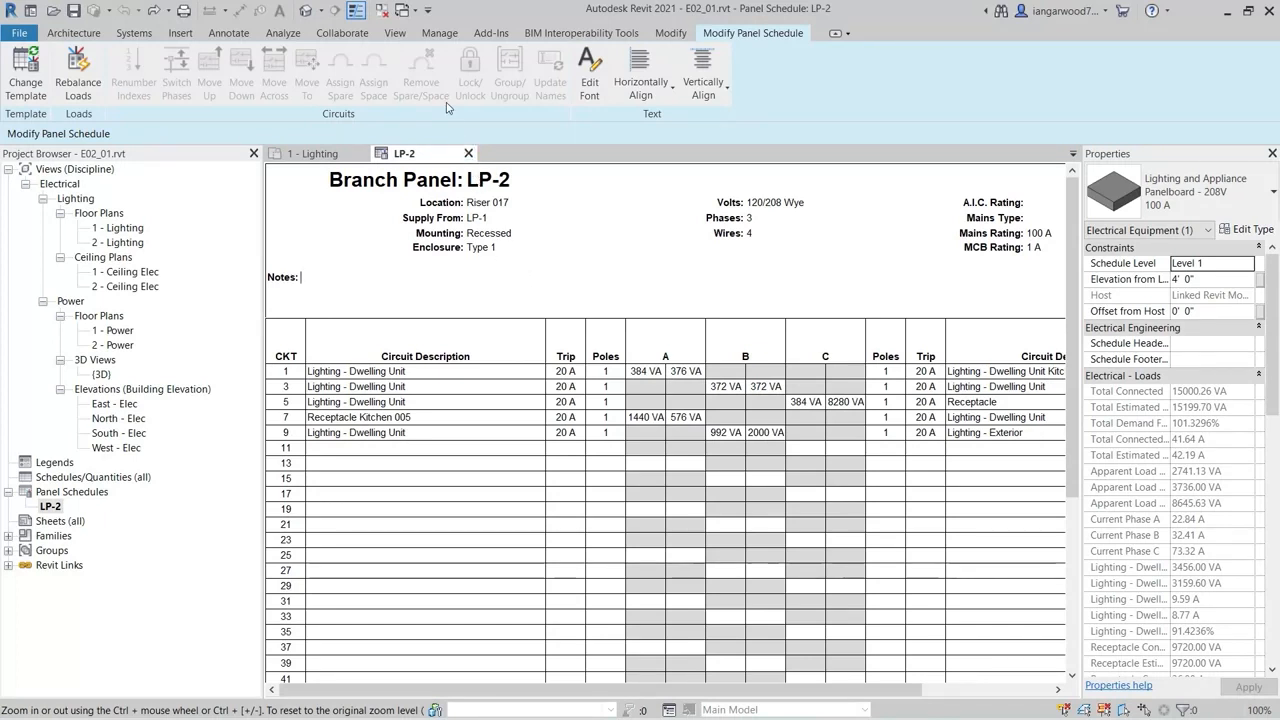
# Step: Duplicate the Branch Panel schedule template and name the copy "Branch Panel Commercial"
pyautogui.click(438, 35)
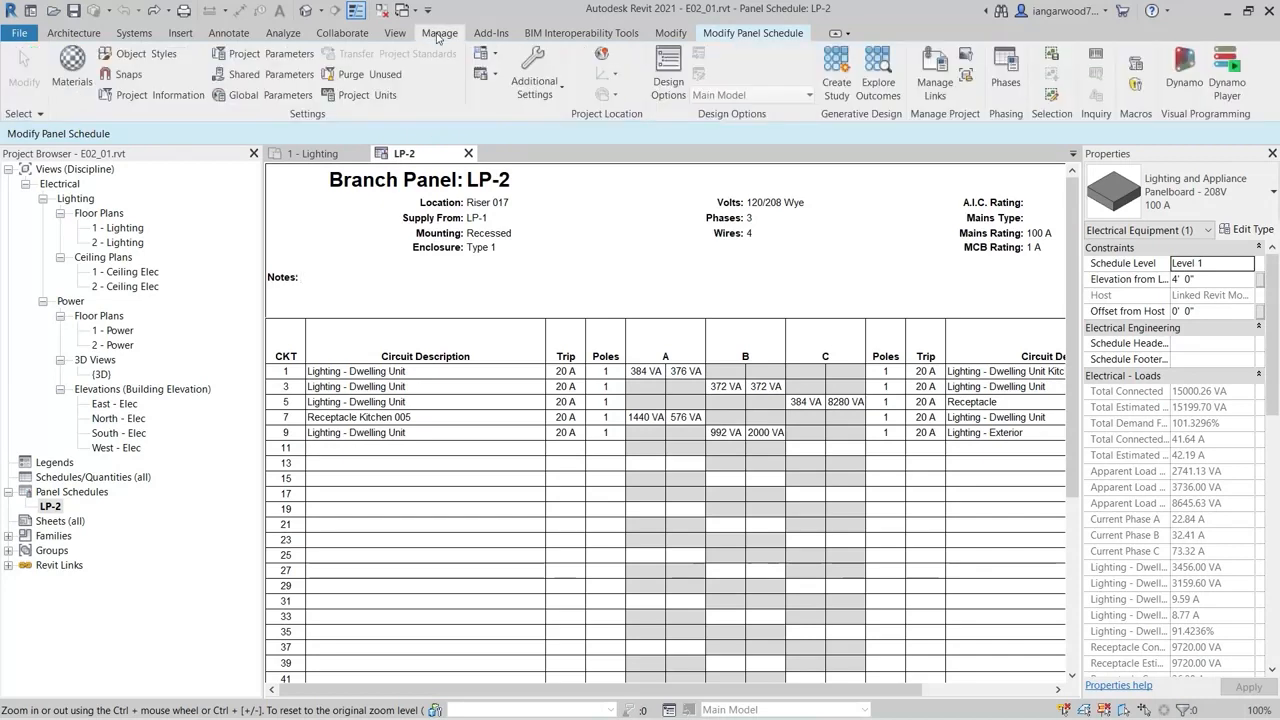
pyautogui.click(490, 74)
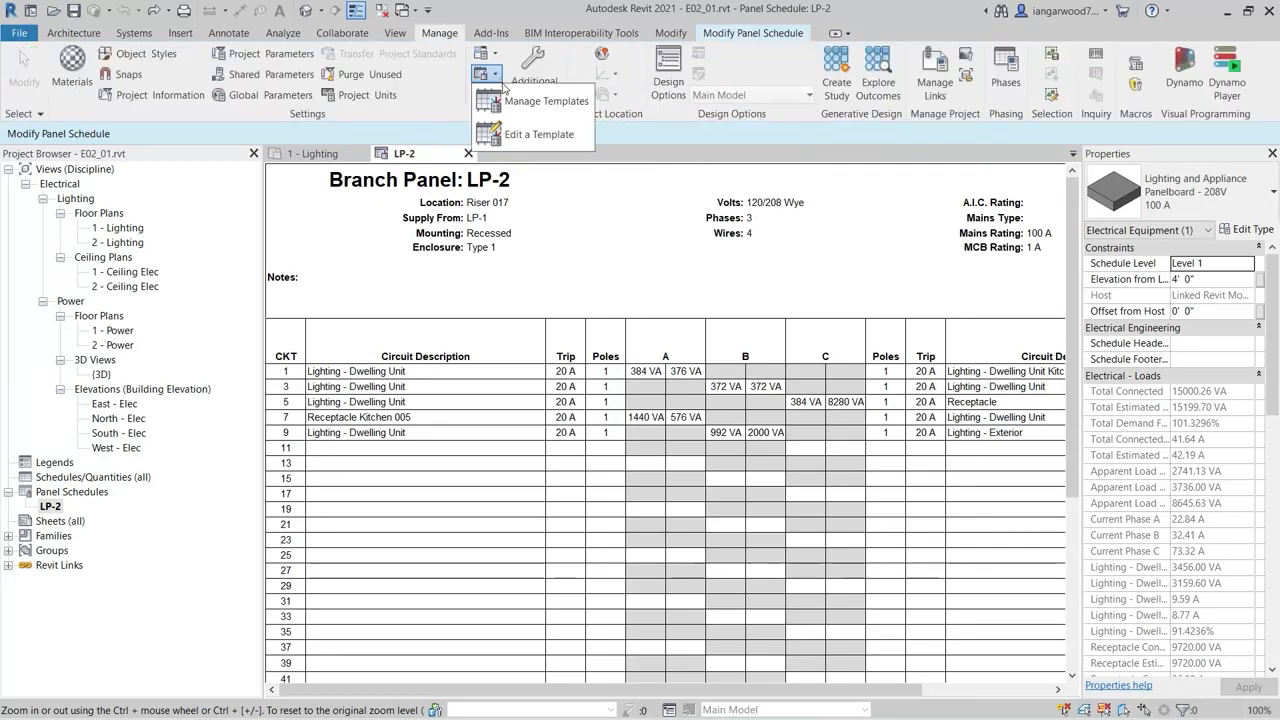
pyautogui.click(518, 102)
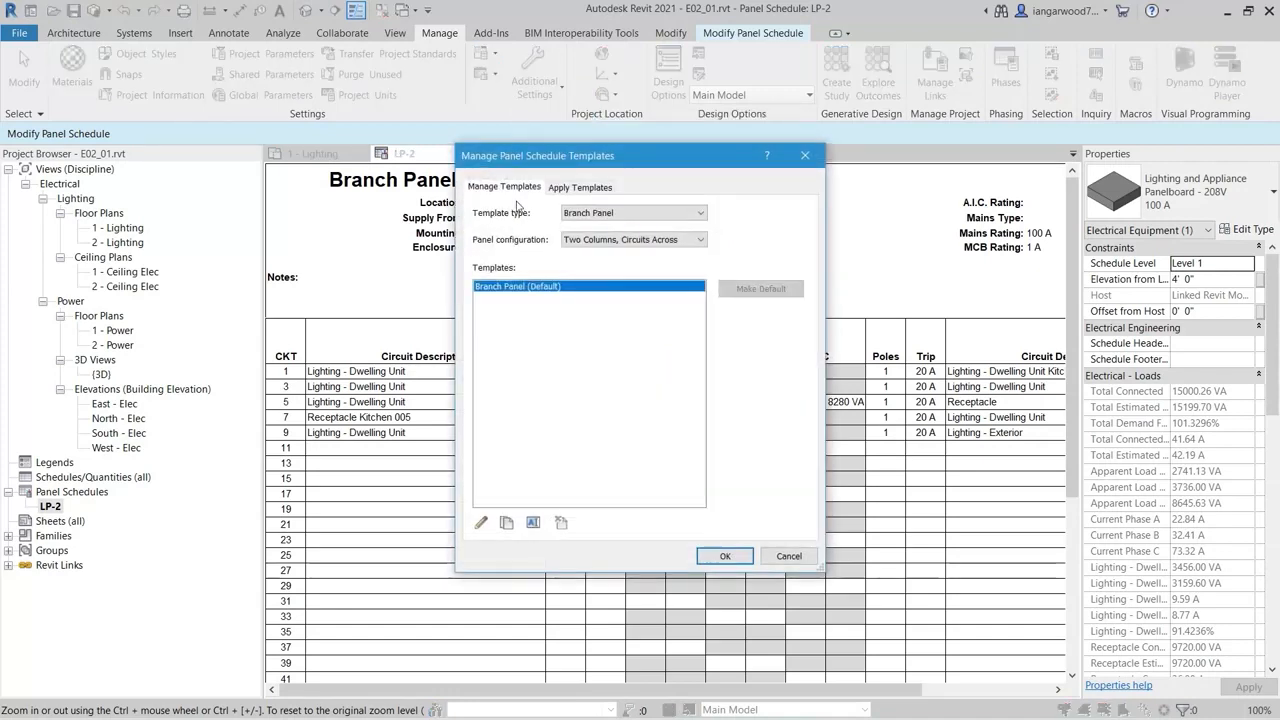
pyautogui.click(507, 524)
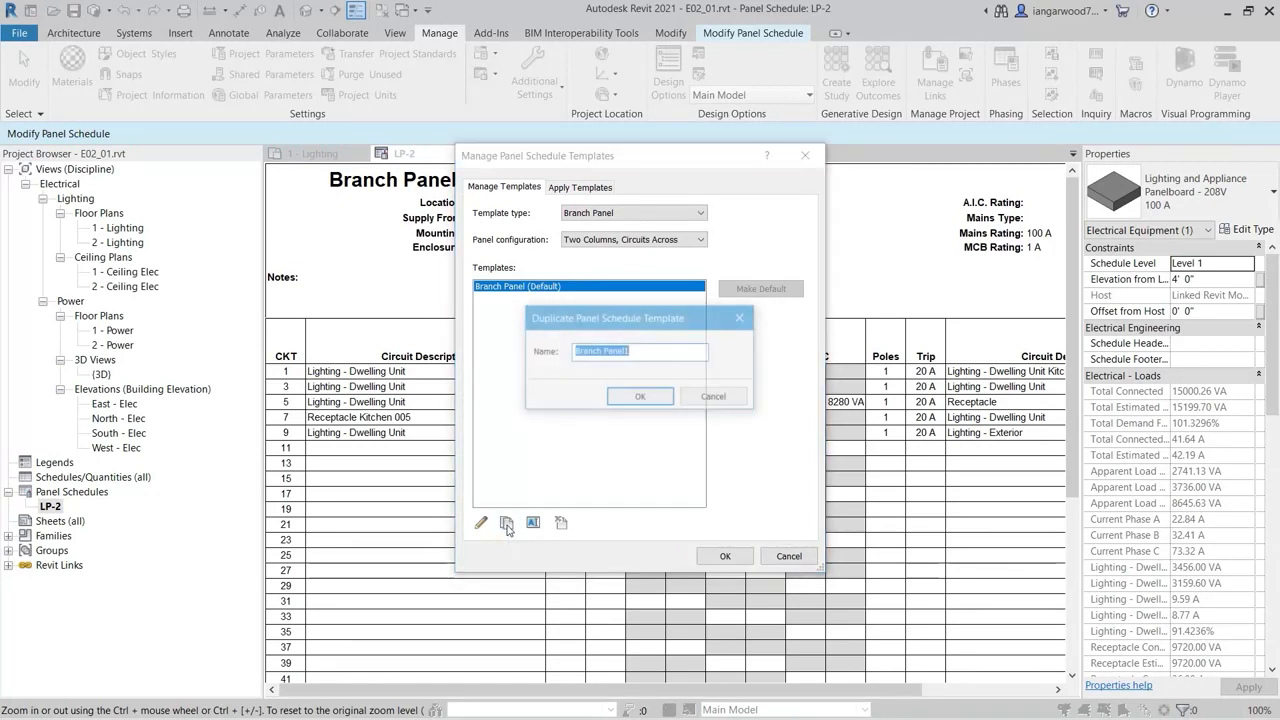
pyautogui.click(646, 351)
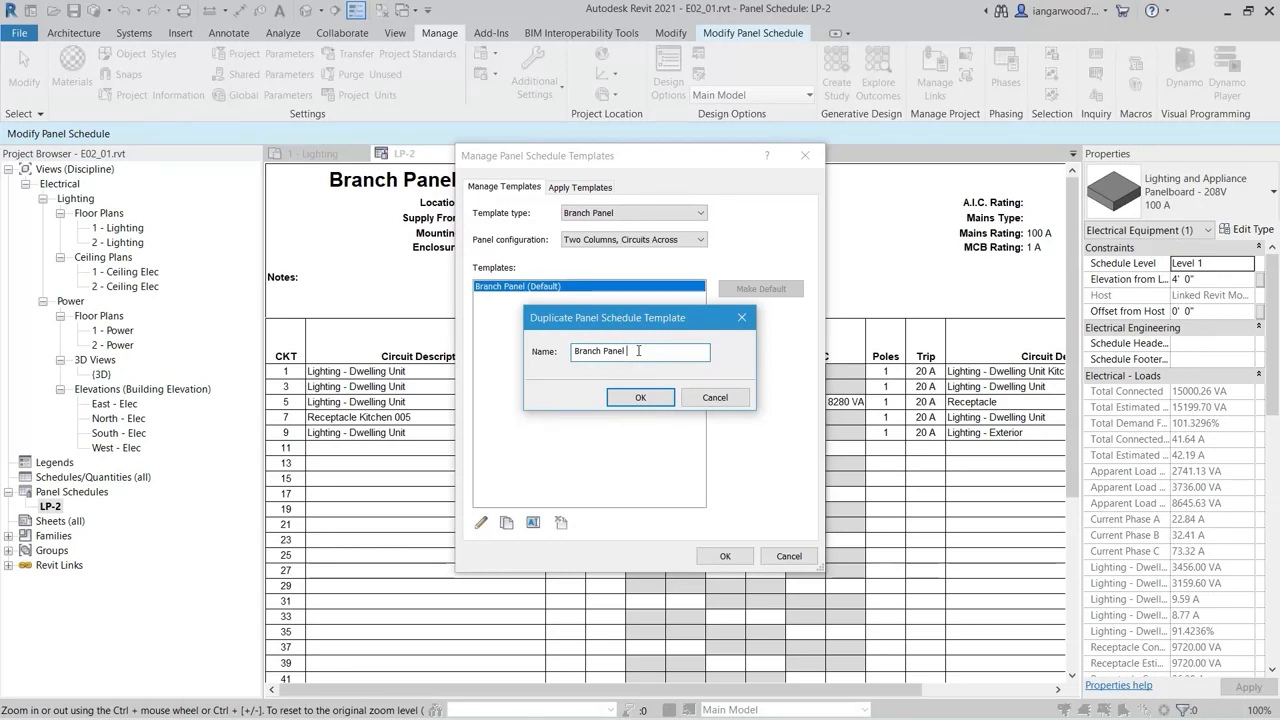
pyautogui.write('Commercial')
pyautogui.click(650, 399)
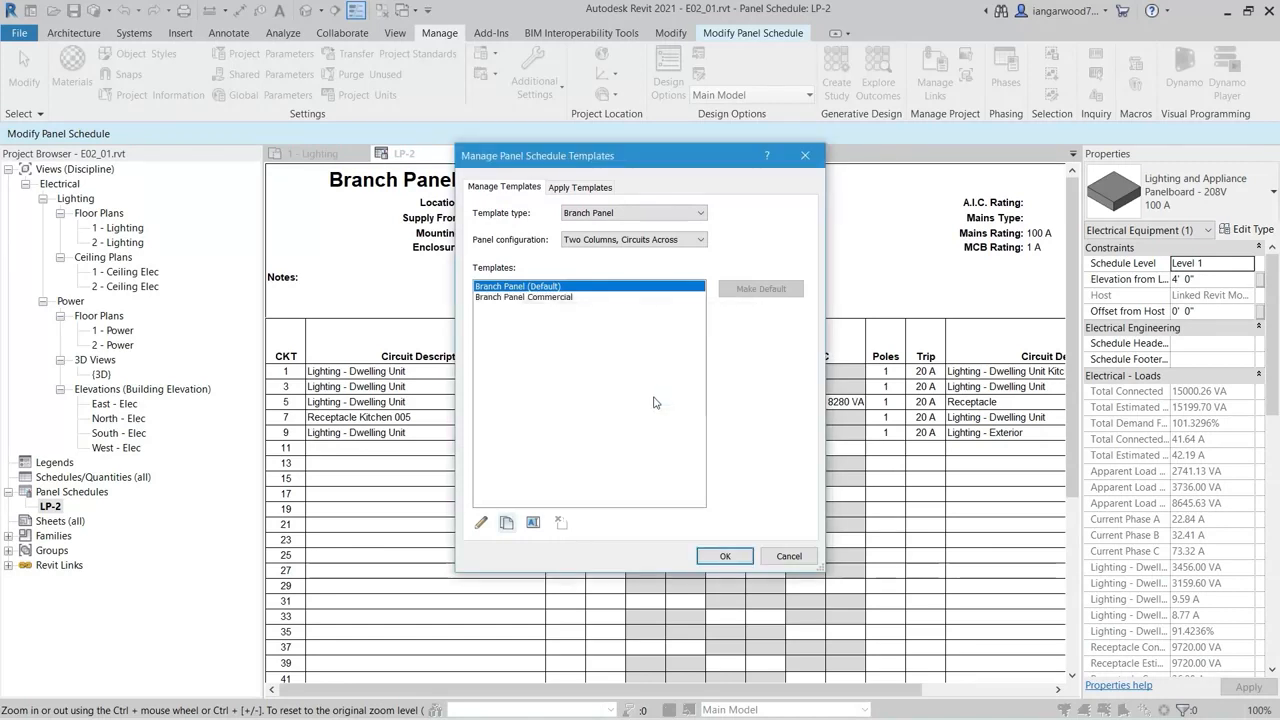
# Step: Make Branch Panel Commercial the default branch panel template and accept the template management changes
pyautogui.click(536, 298)
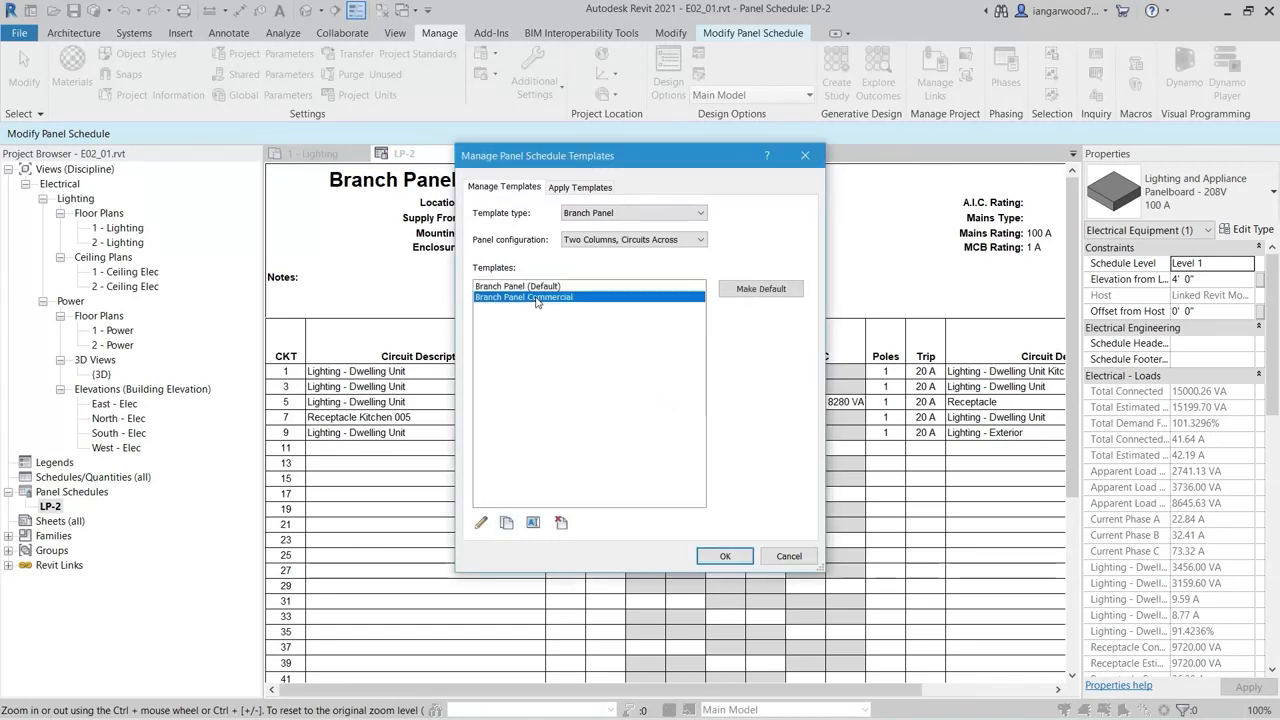
pyautogui.click(760, 290)
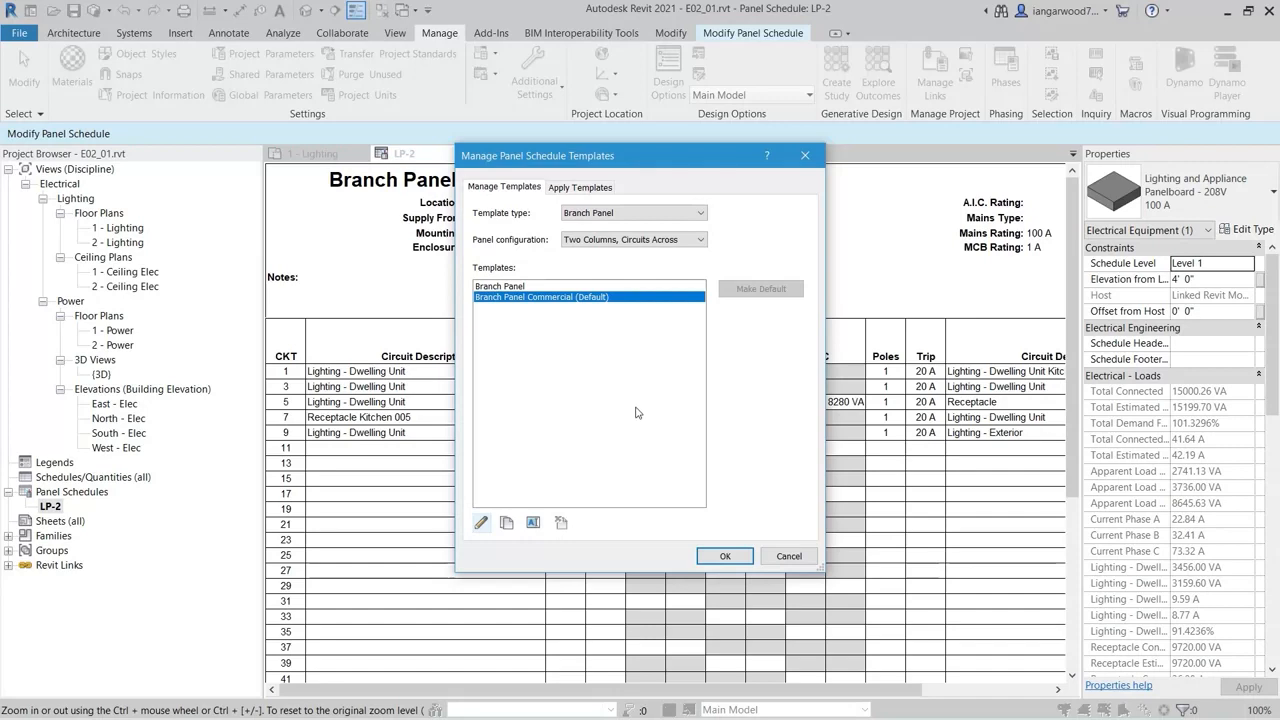
pyautogui.click(722, 557)
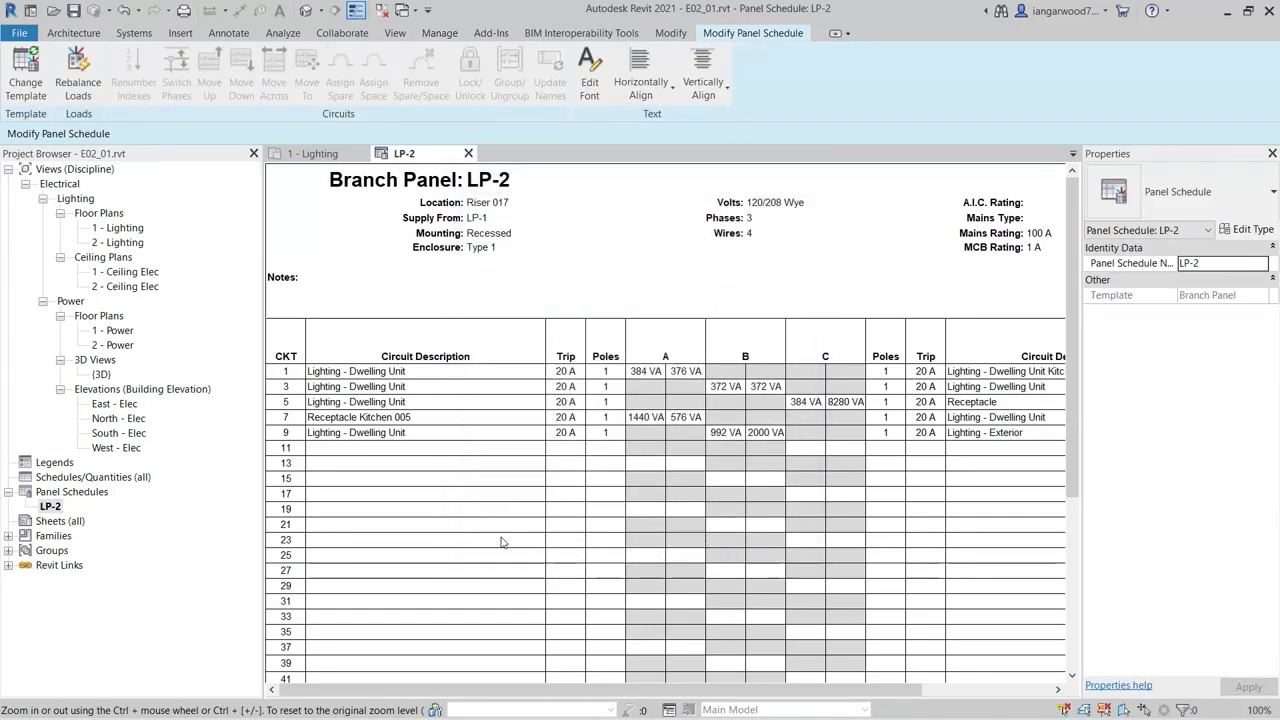
# Step: Open the Branch Panel Commercial panel schedule template for editing
pyautogui.click(440, 33)
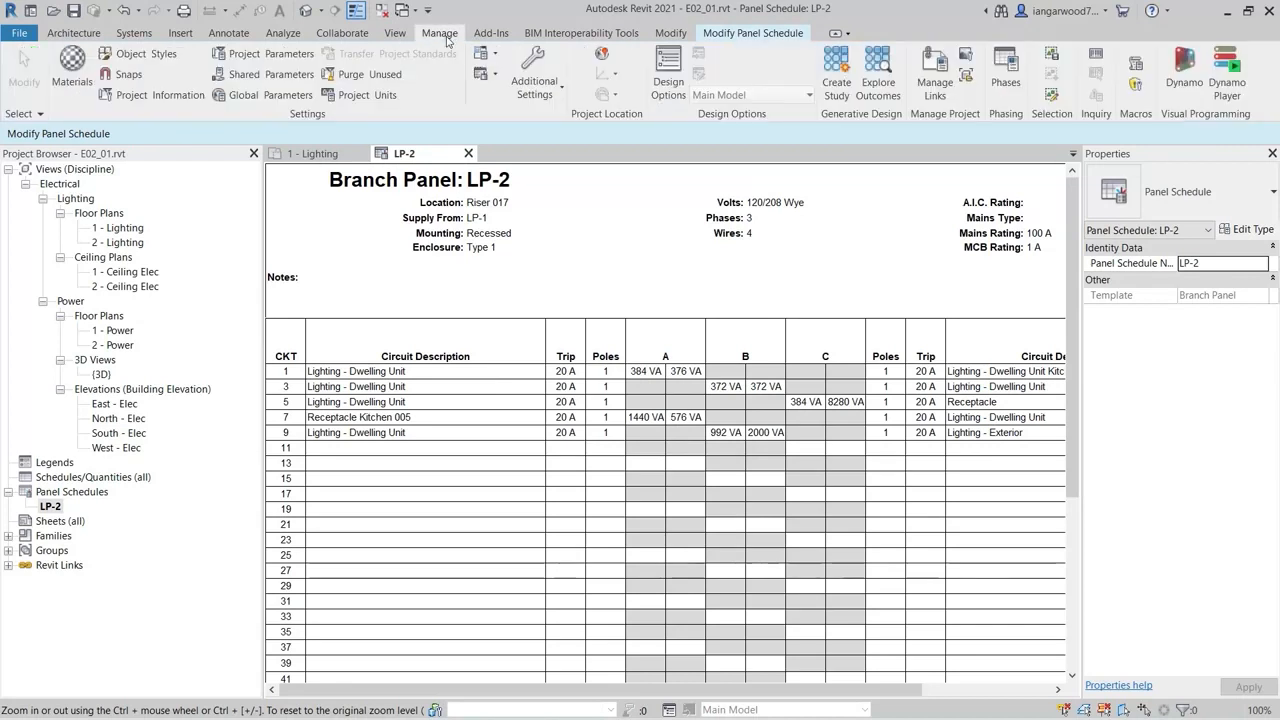
pyautogui.click(496, 76)
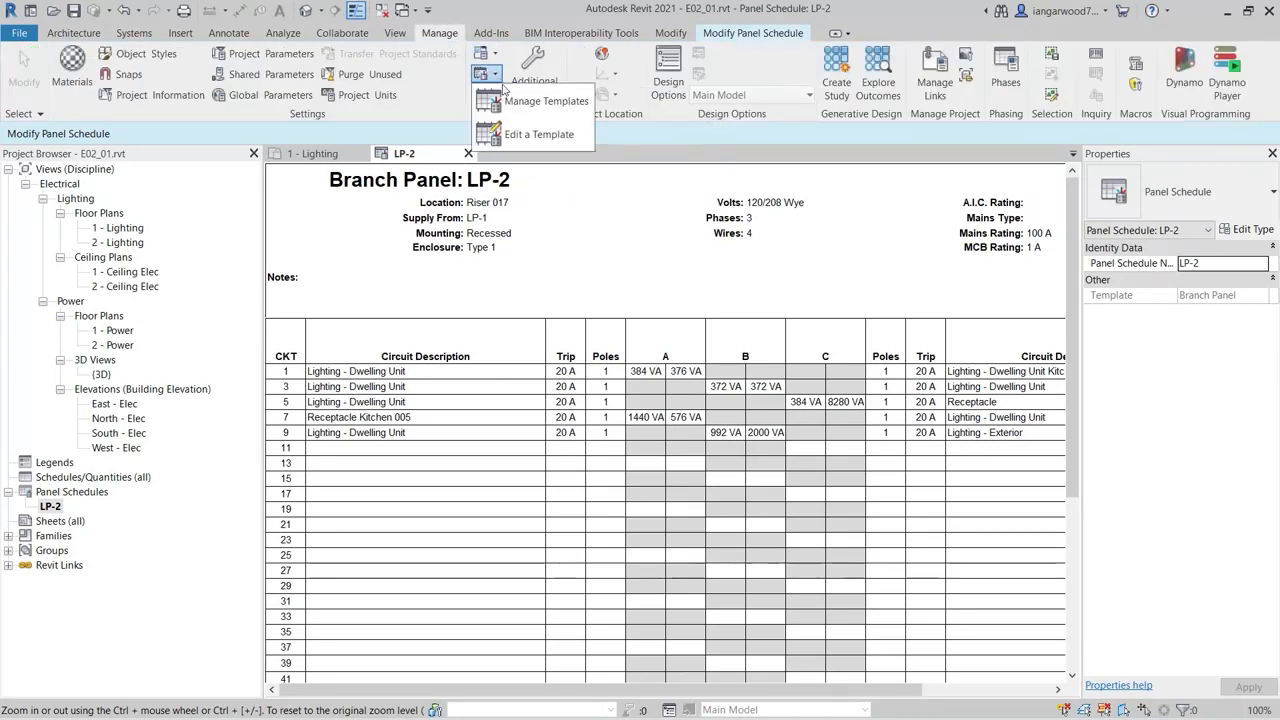
pyautogui.click(517, 140)
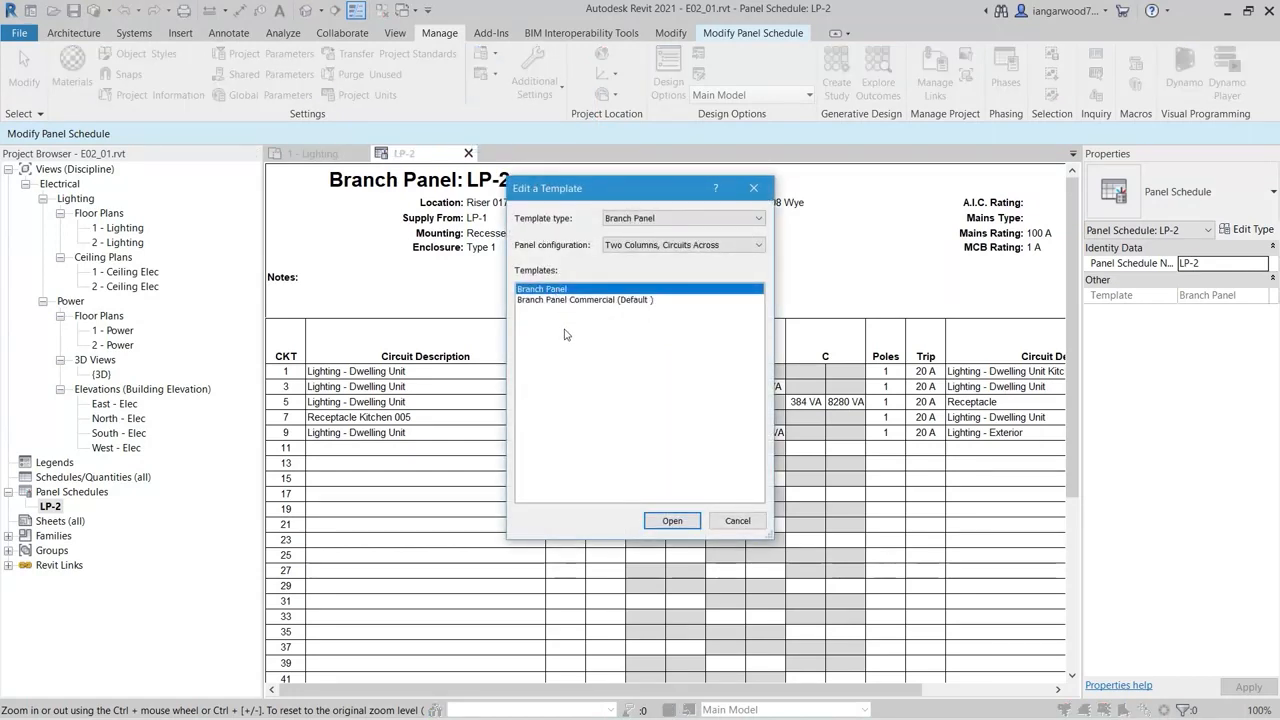
pyautogui.click(550, 300)
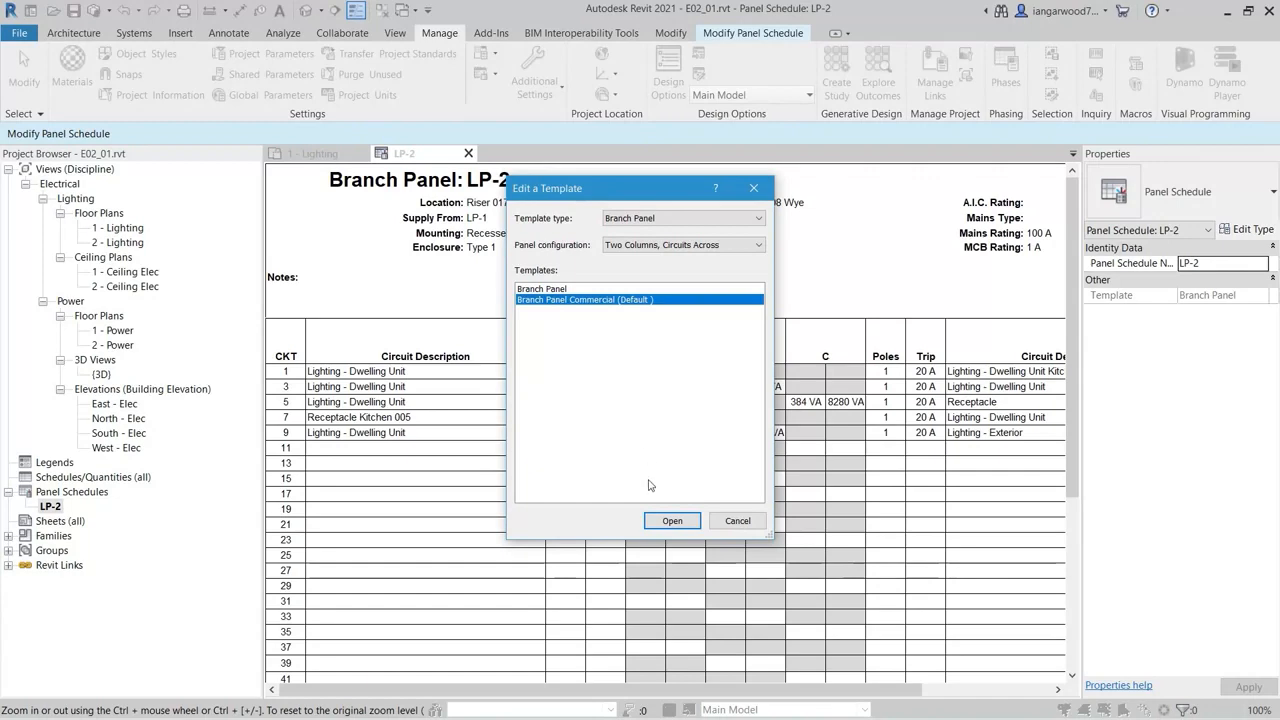
pyautogui.click(668, 521)
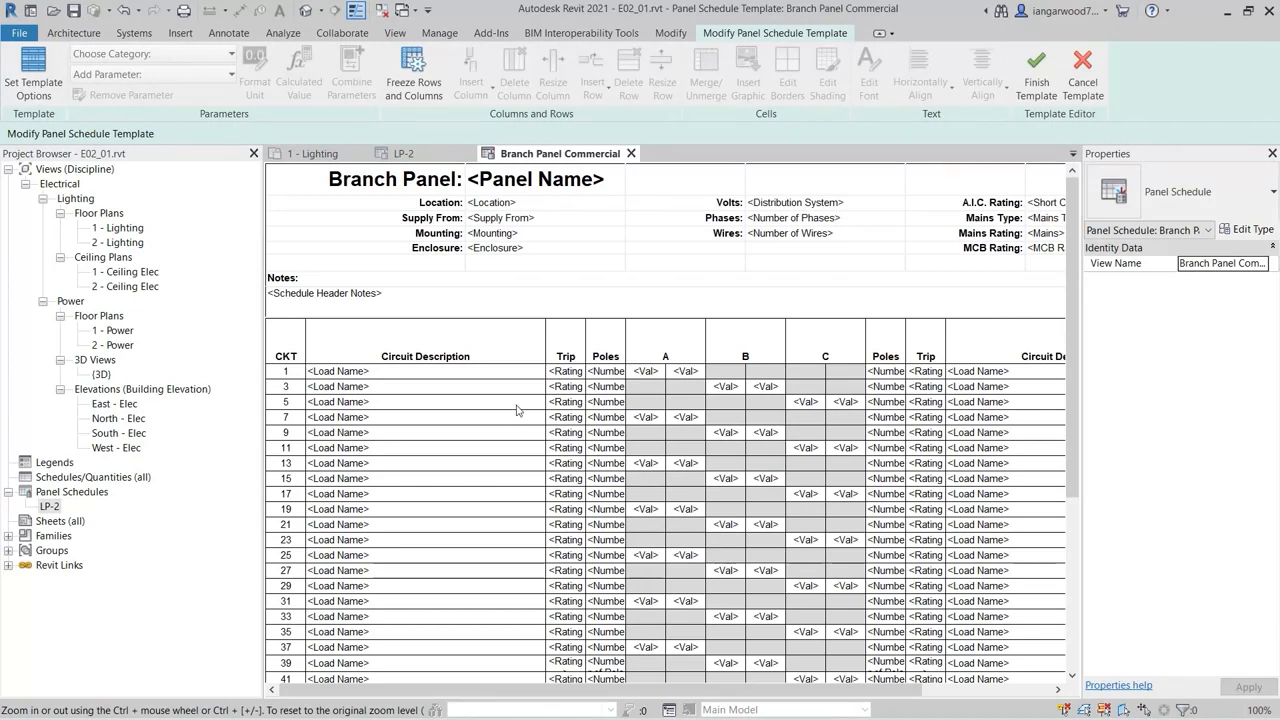
# Step: Insert a column to the left of the Trip column in the template's circuit table
pyautogui.click(567, 341)
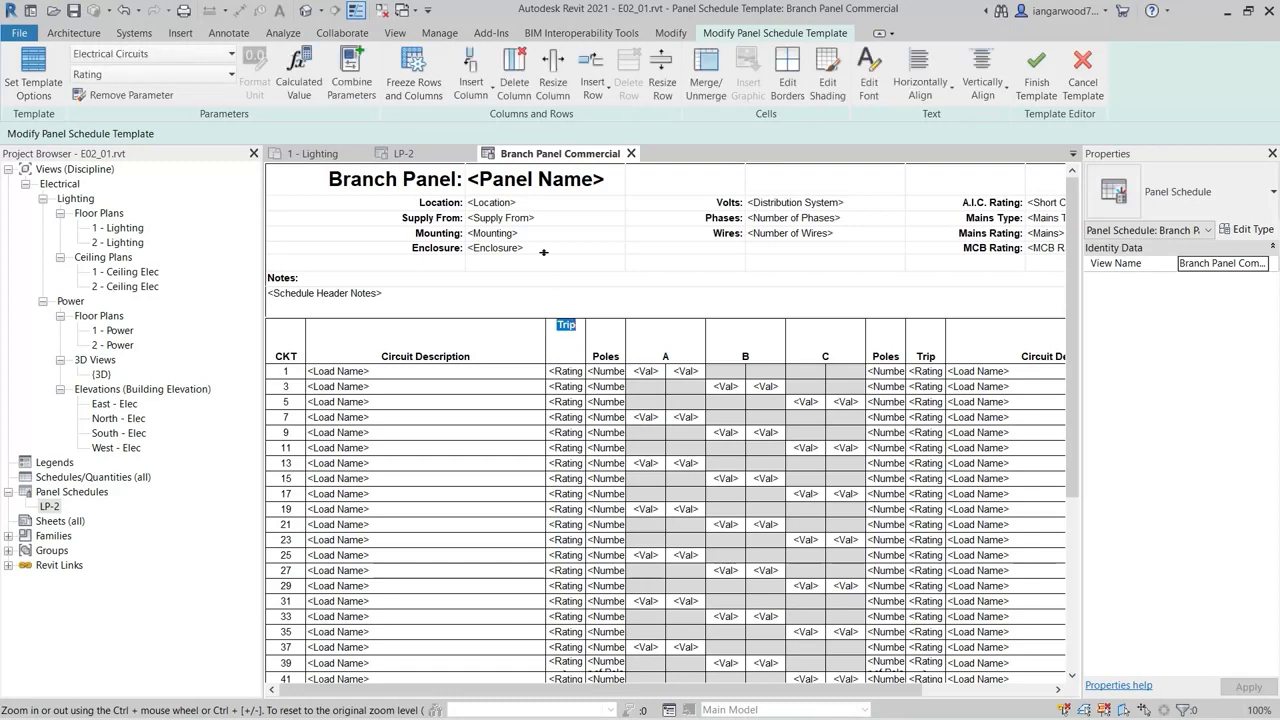
pyautogui.click(490, 94)
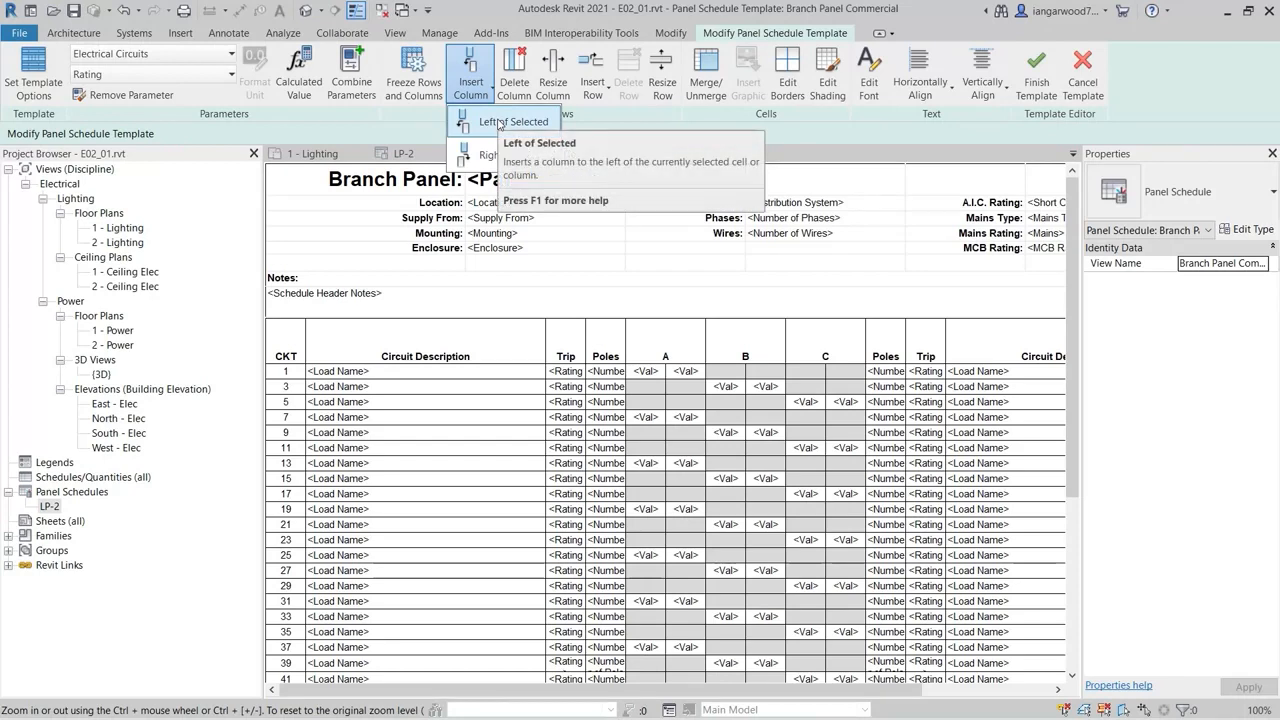
pyautogui.click(500, 122)
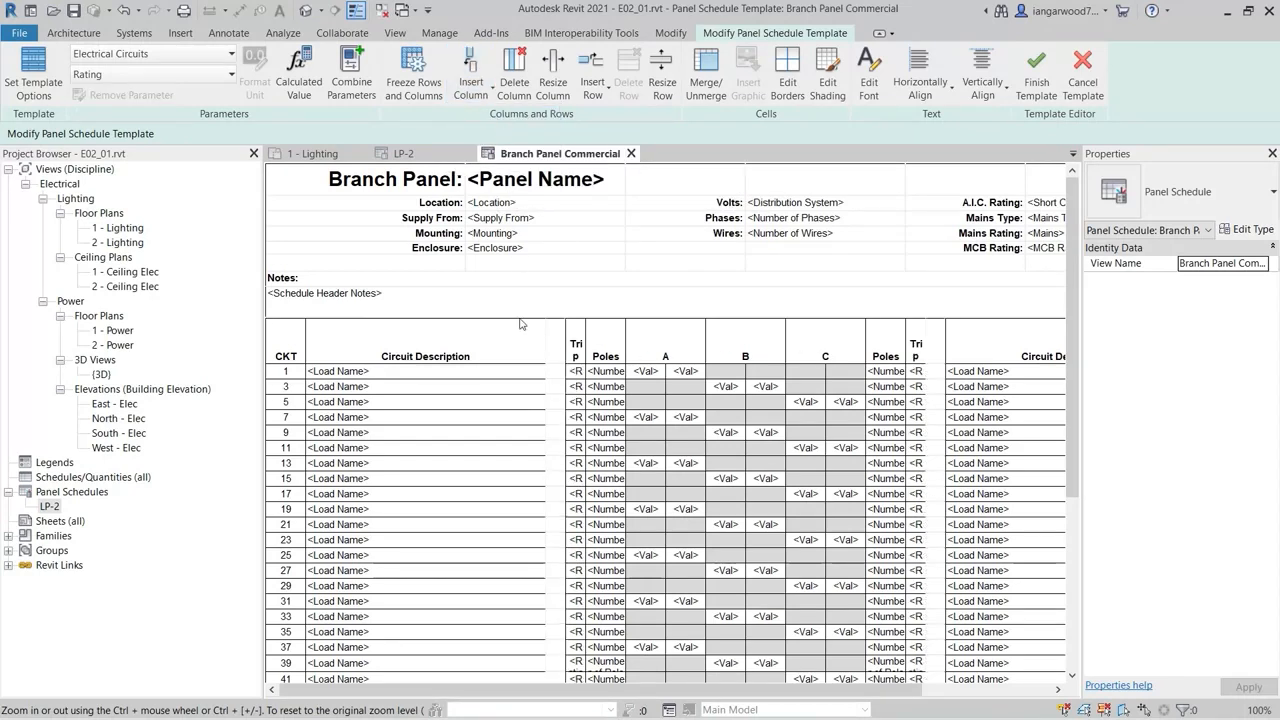
# Step: Widen the new blank column into the Circuit Description column and slightly widen the adjacent Trip column
pyautogui.moveTo(546, 350); pyautogui.dragTo(453, 334)
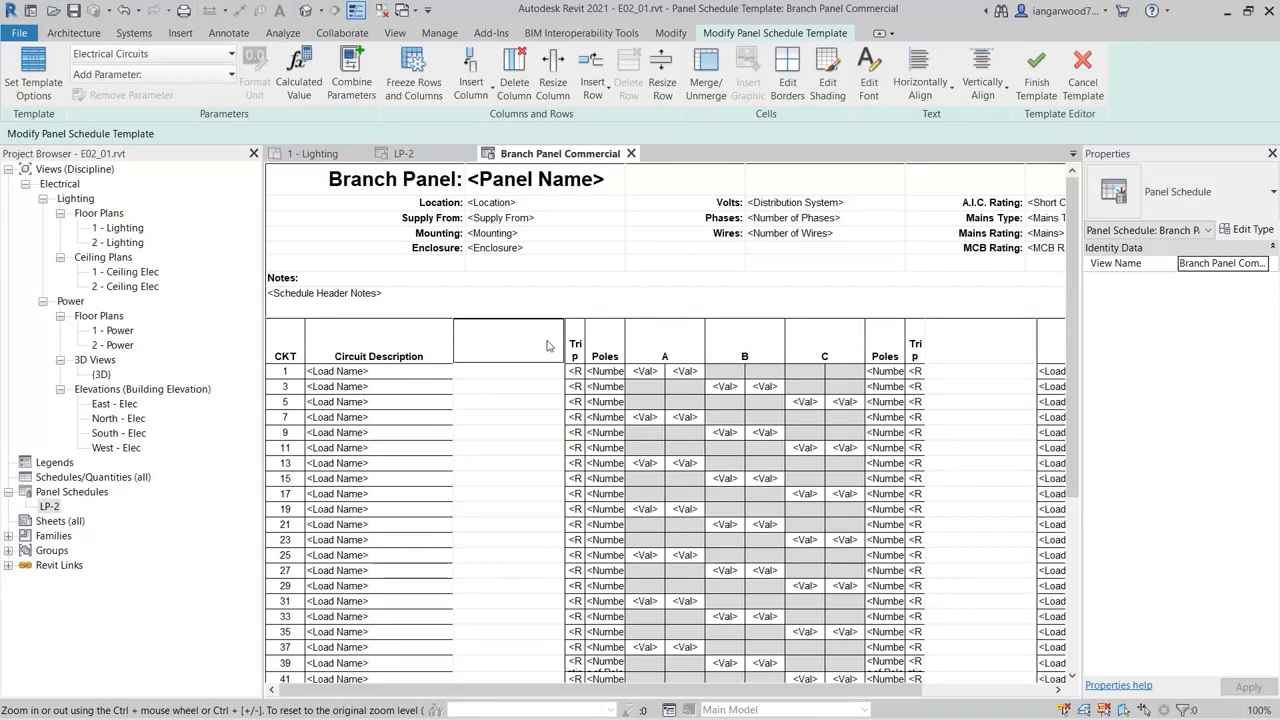
pyautogui.moveTo(564, 336); pyautogui.dragTo(553, 336)
pyautogui.moveTo(456, 340); pyautogui.dragTo(450, 340)
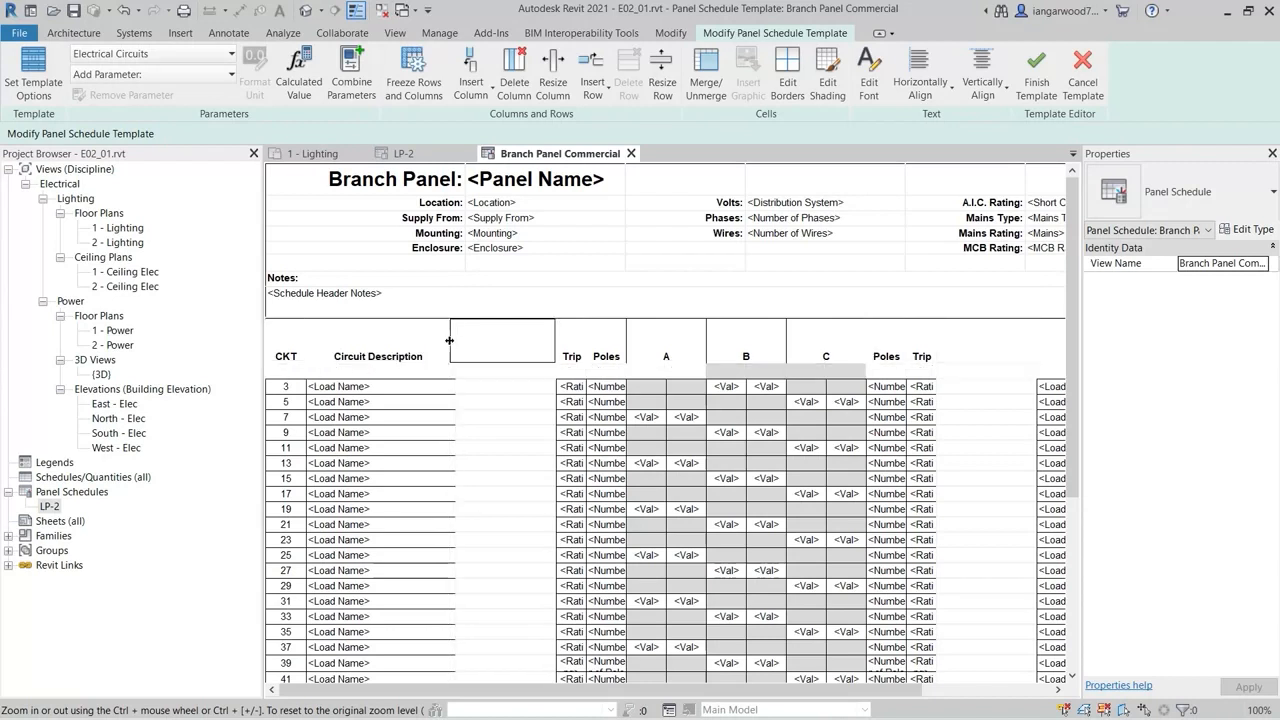
pyautogui.click(525, 346)
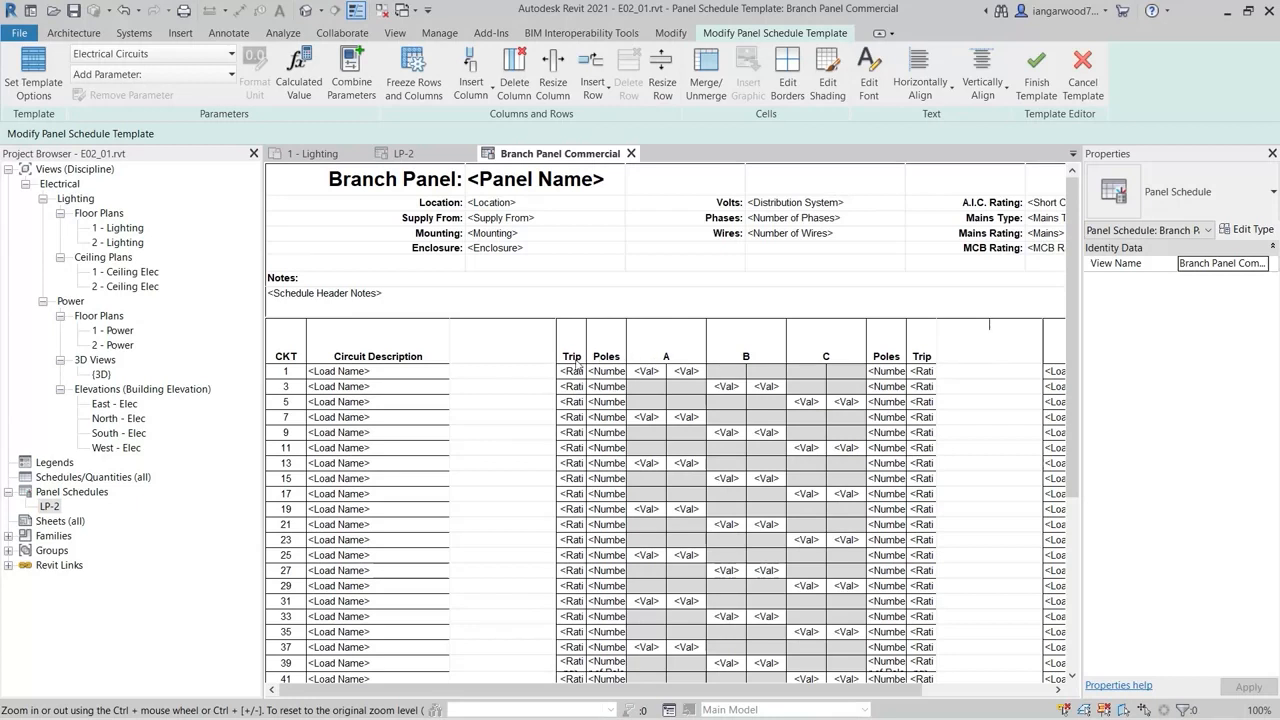
# Step: Apply thin-line outside and inside borders to the blank column's circuit cells on the odd-numbered side
pyautogui.click(515, 388)
pyautogui.moveTo(515, 388); pyautogui.dragTo(545, 692)
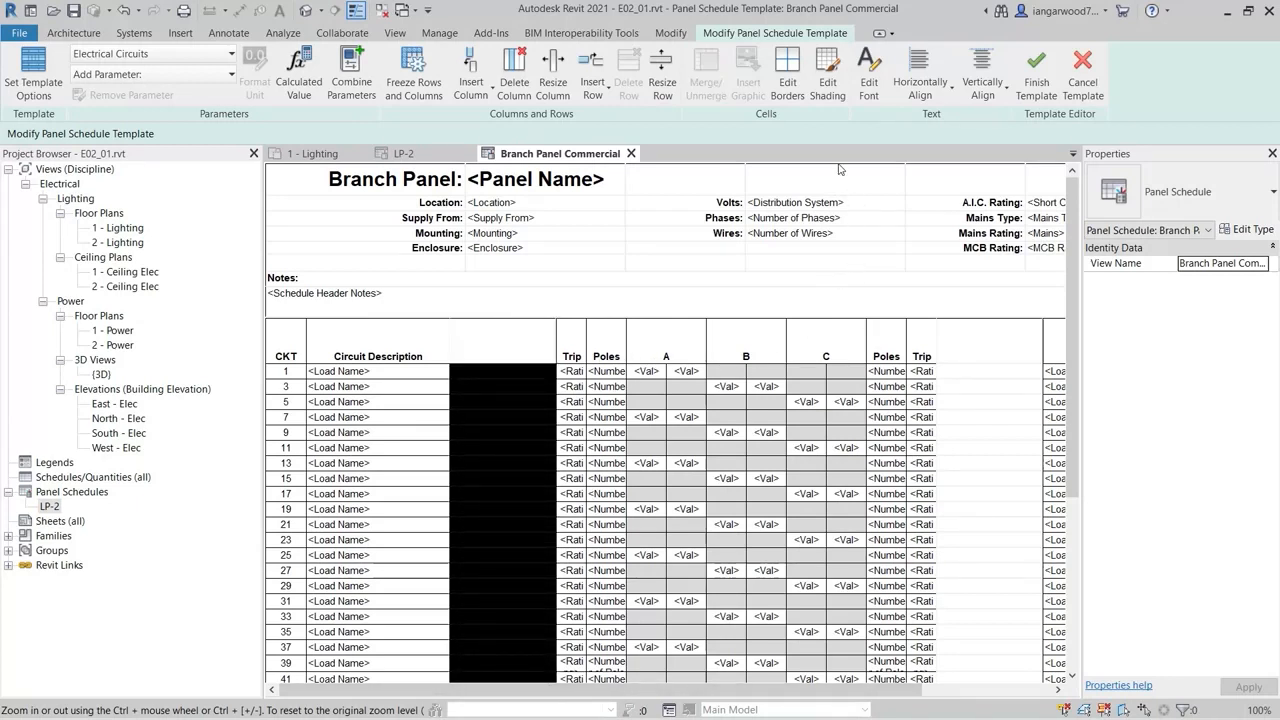
pyautogui.click(787, 84)
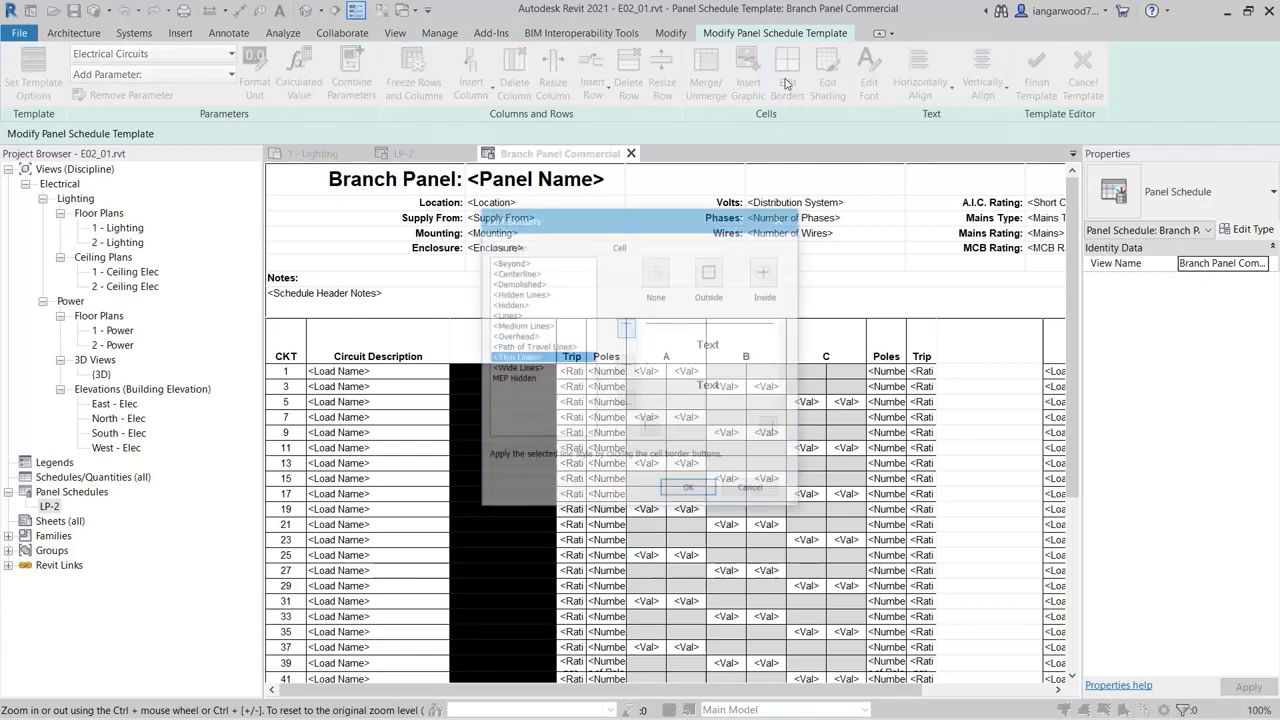
pyautogui.click(711, 272)
pyautogui.click(767, 274)
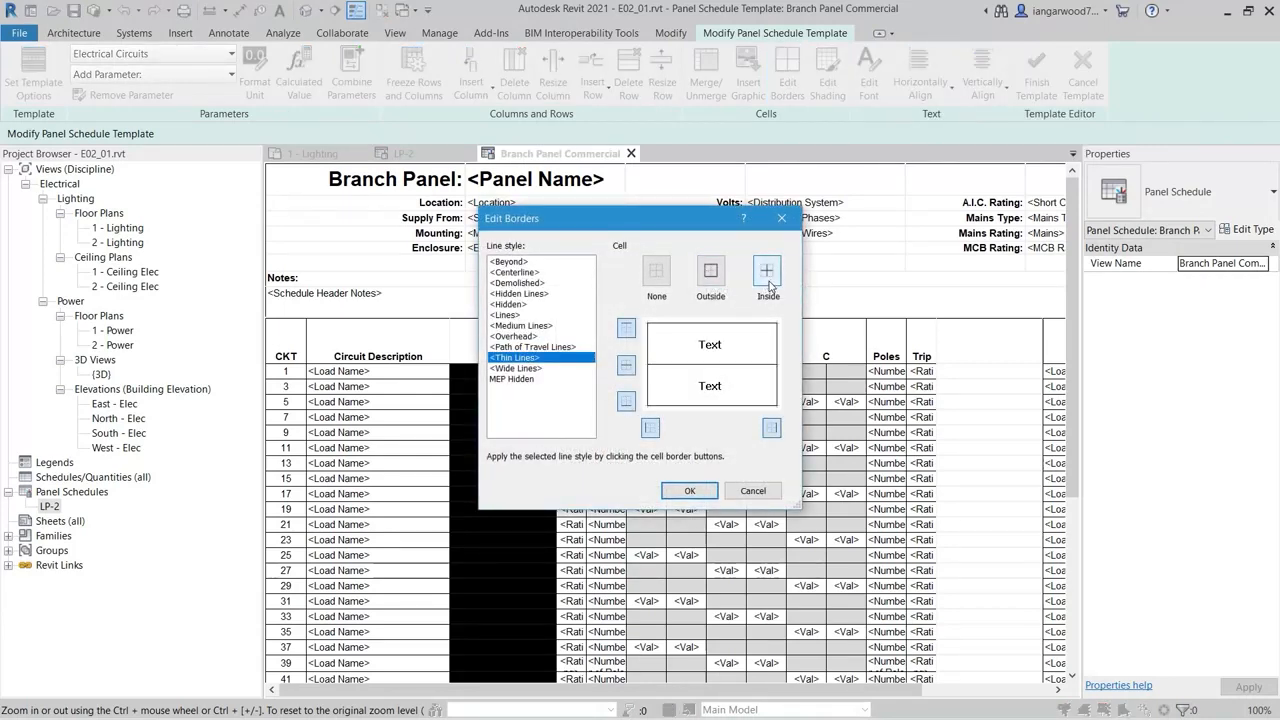
pyautogui.click(692, 490)
# Step: Apply thin-line outside and inside borders to the matching blank column's circuit cells on the even-numbered side
pyautogui.moveTo(990, 350); pyautogui.dragTo(1025, 692)
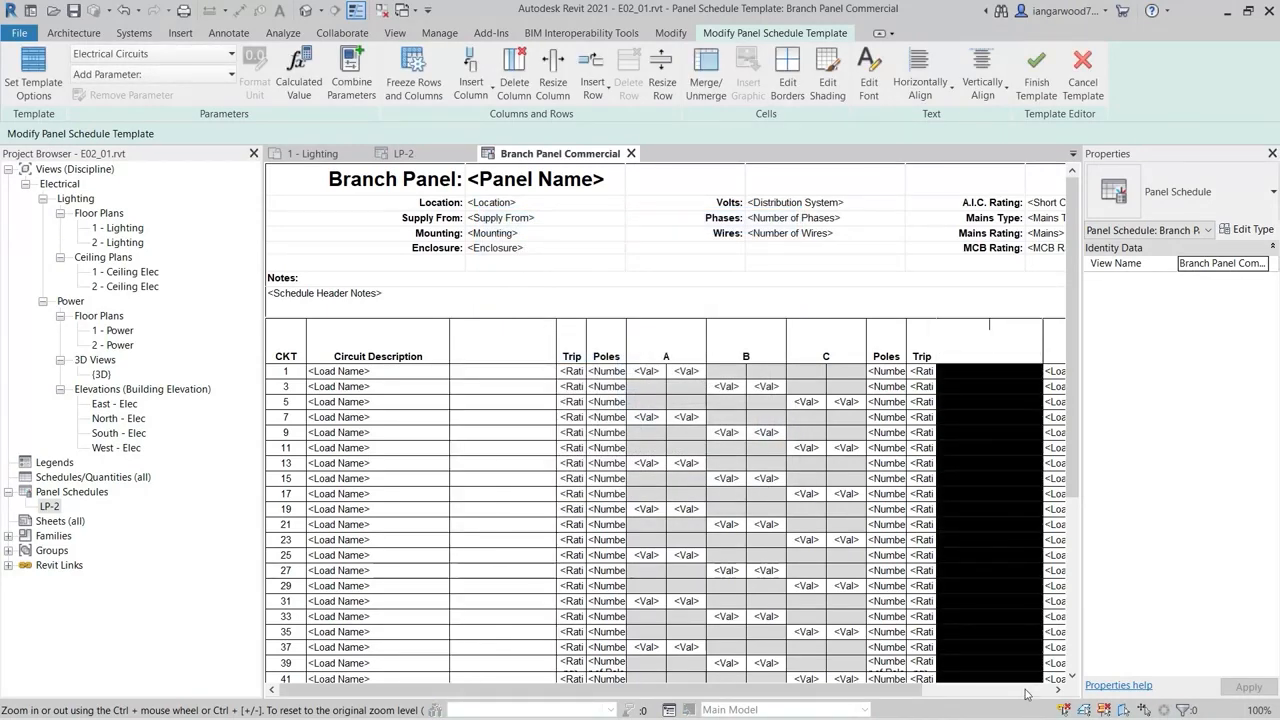
pyautogui.click(783, 82)
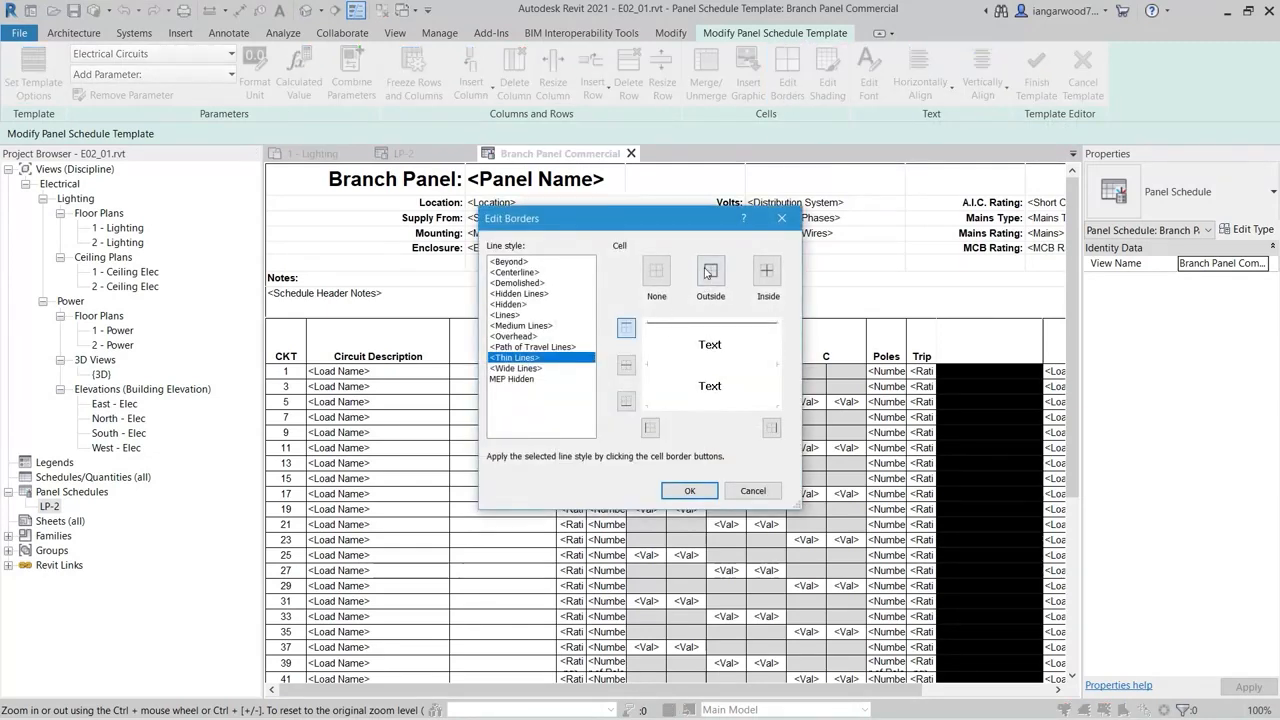
pyautogui.click(711, 275)
pyautogui.click(767, 272)
pyautogui.click(689, 490)
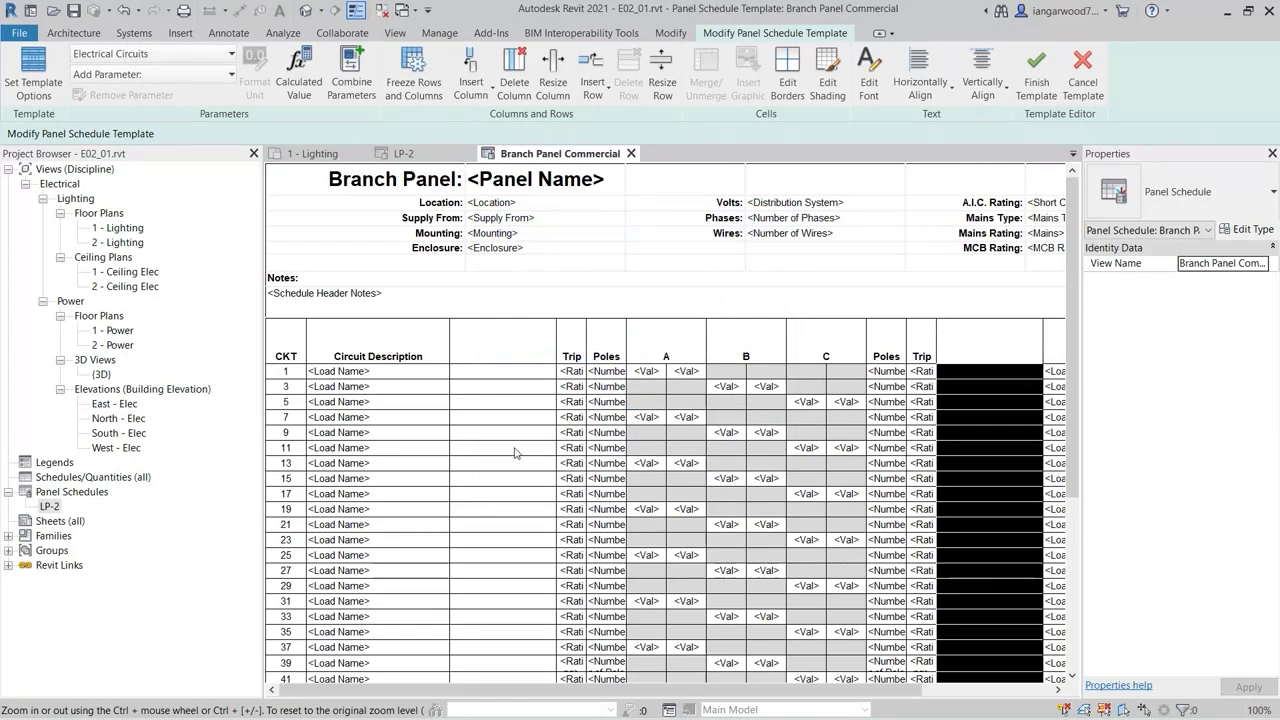
# Step: Assign the Number of Elements electrical circuit parameter to the blank column's circuit cells
pyautogui.click(500, 377)
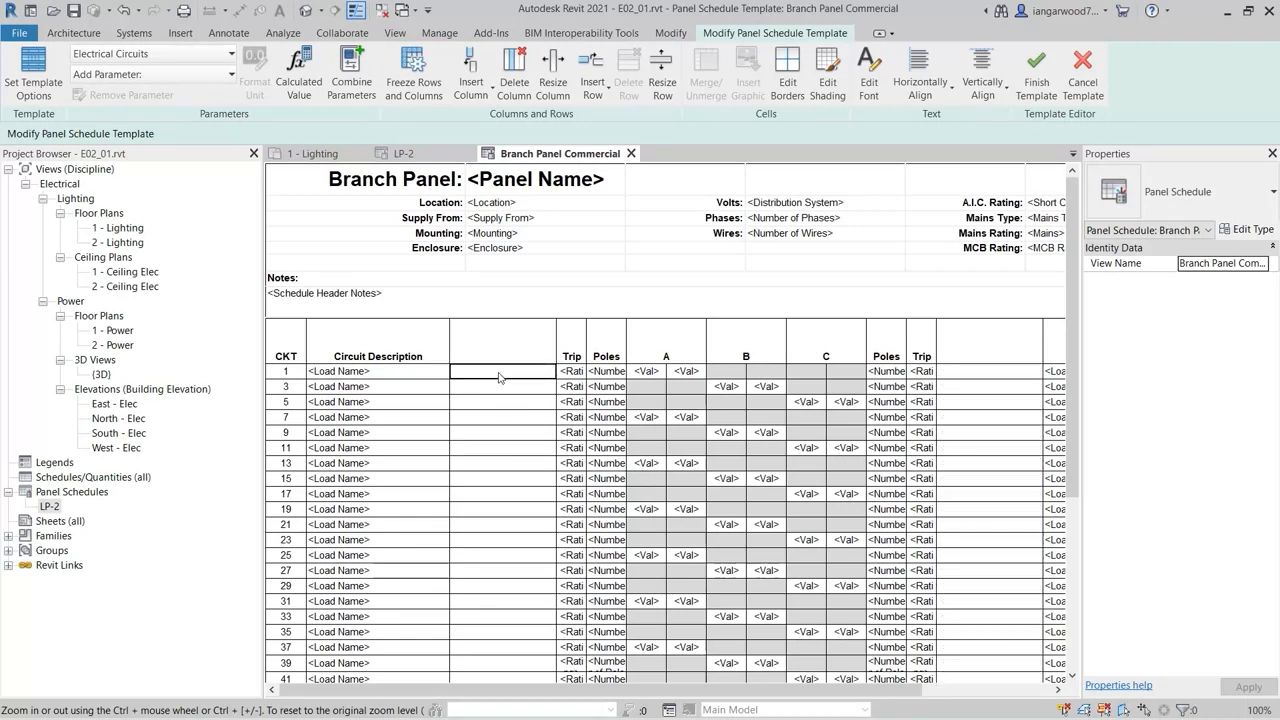
pyautogui.click(231, 74)
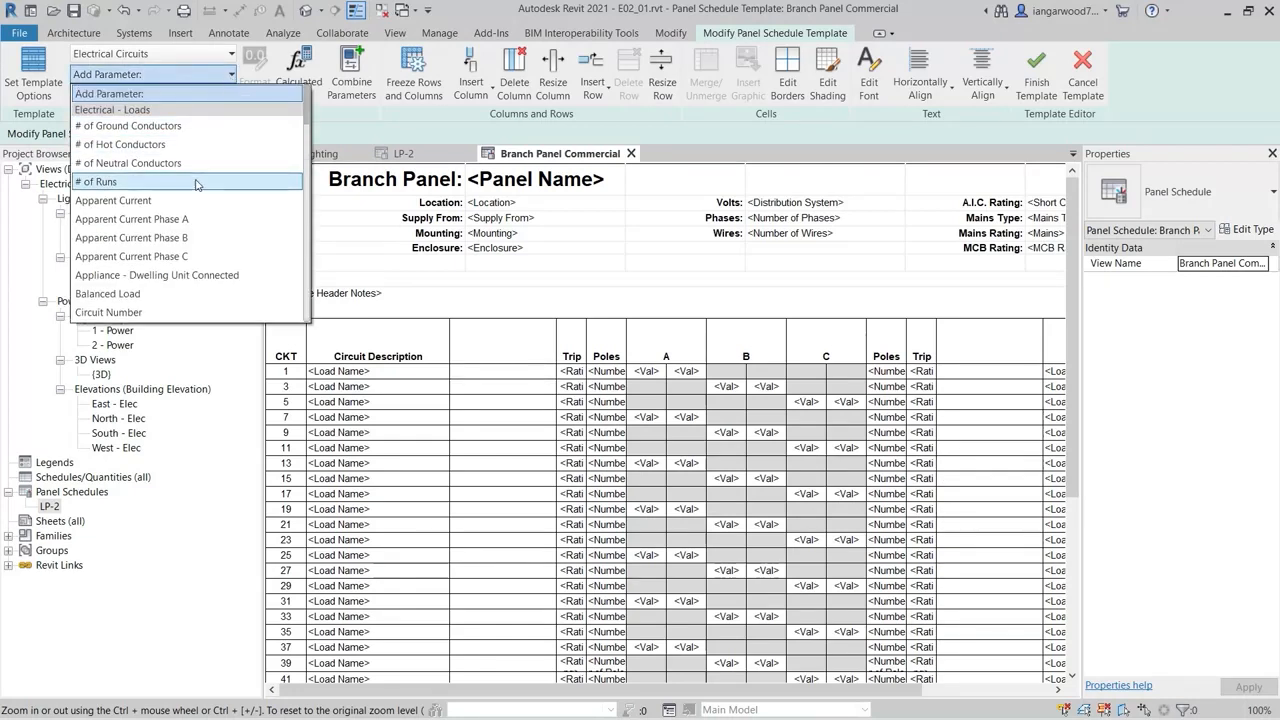
pyautogui.scroll(-7, 196, 185)
pyautogui.scroll(-3, 193, 196)
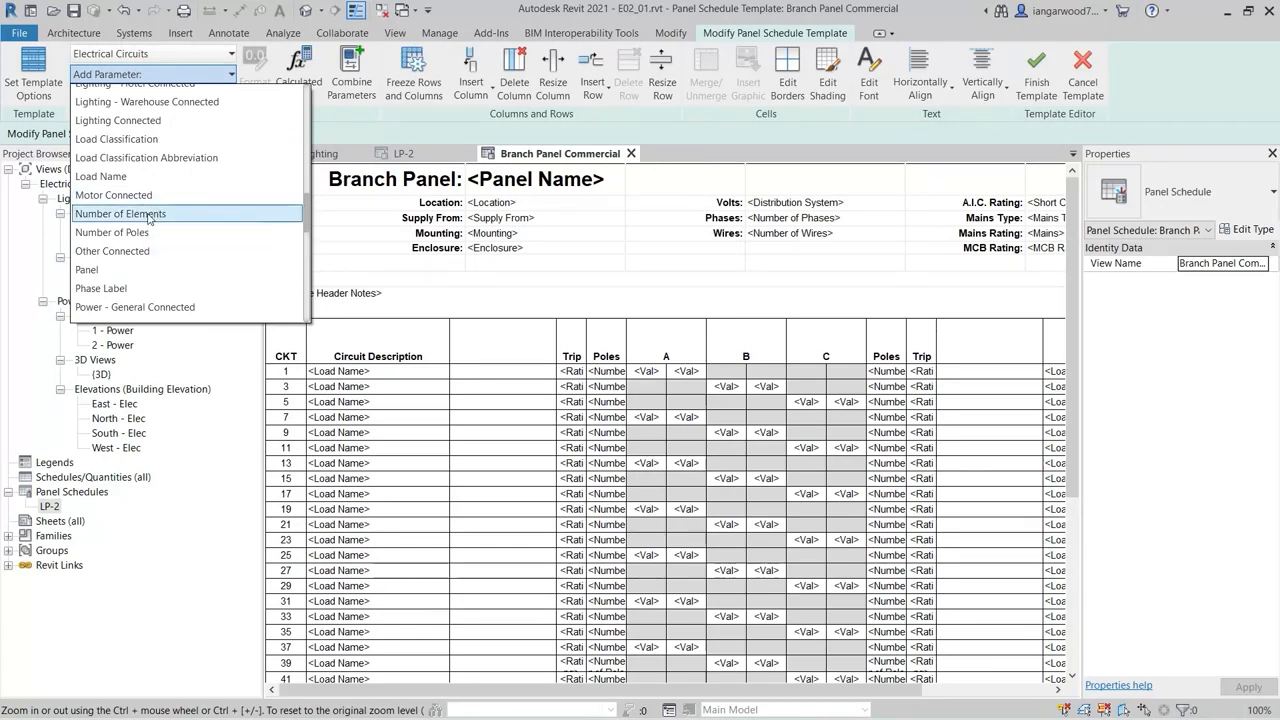
pyautogui.click(148, 214)
# Step: Change the new column's header text to "Number of Connected Elements"
pyautogui.doubleClick(508, 348)
pyautogui.click(507, 326)
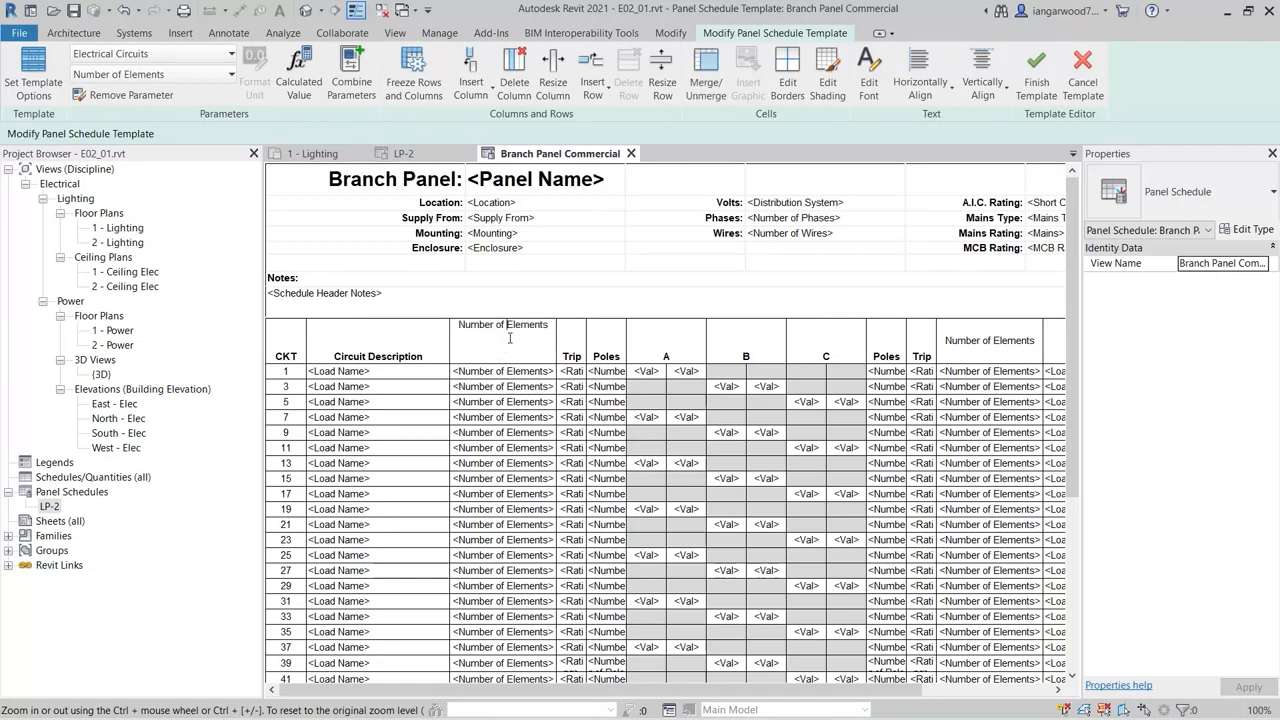
pyautogui.write('Connected')
pyautogui.click(568, 310)
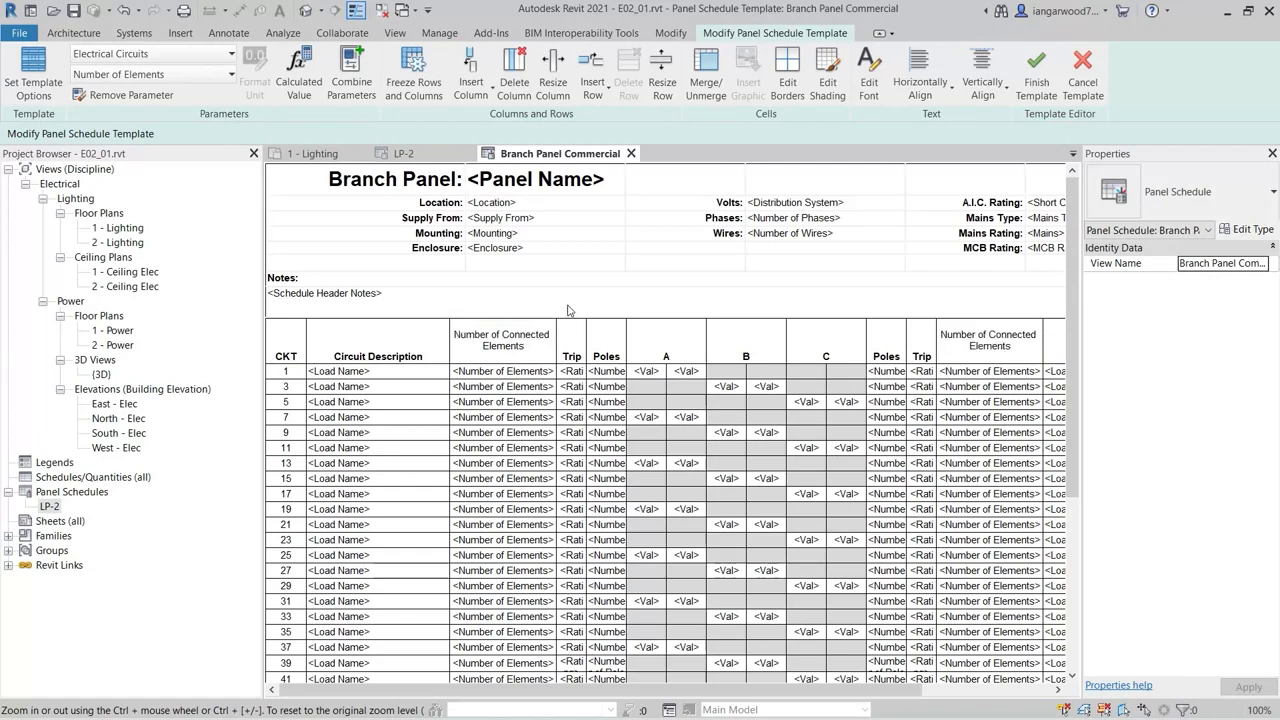
# Step: Align the Number of Connected Elements header on the odd-numbered side to center horizontally and bottom vertically
pyautogui.doubleClick(458, 335)
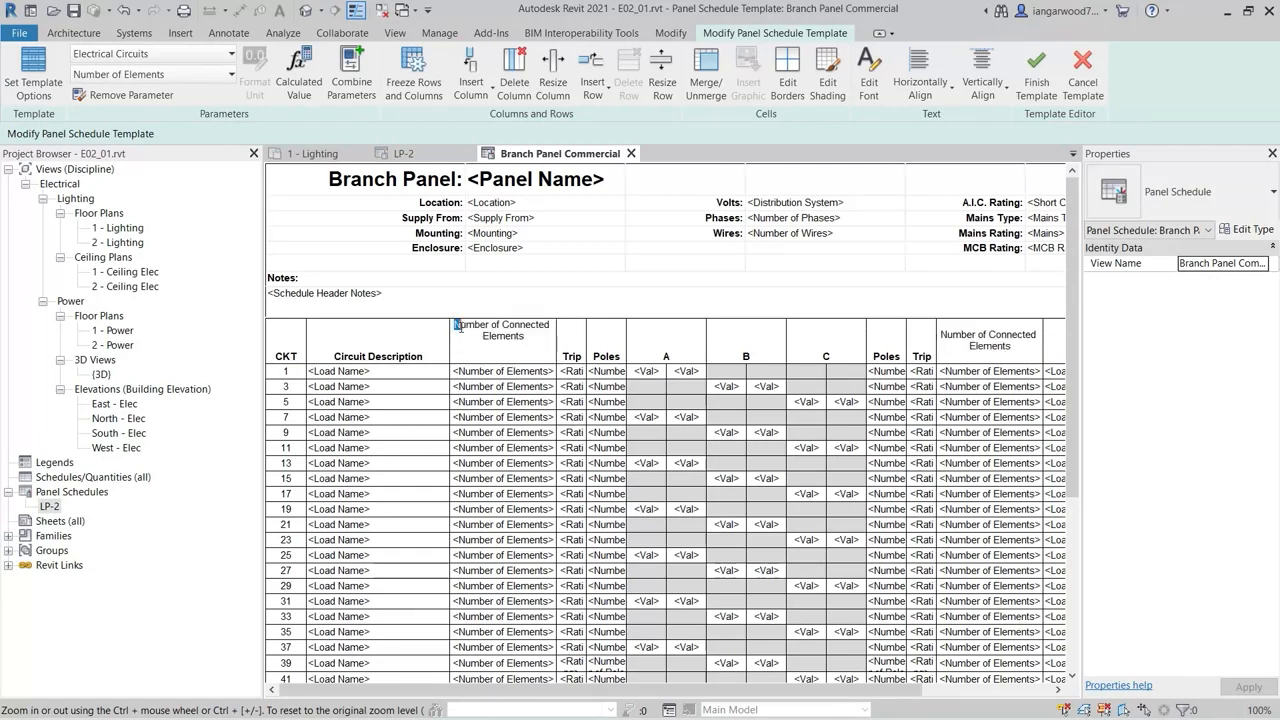
pyautogui.moveTo(458, 325); pyautogui.dragTo(522, 338)
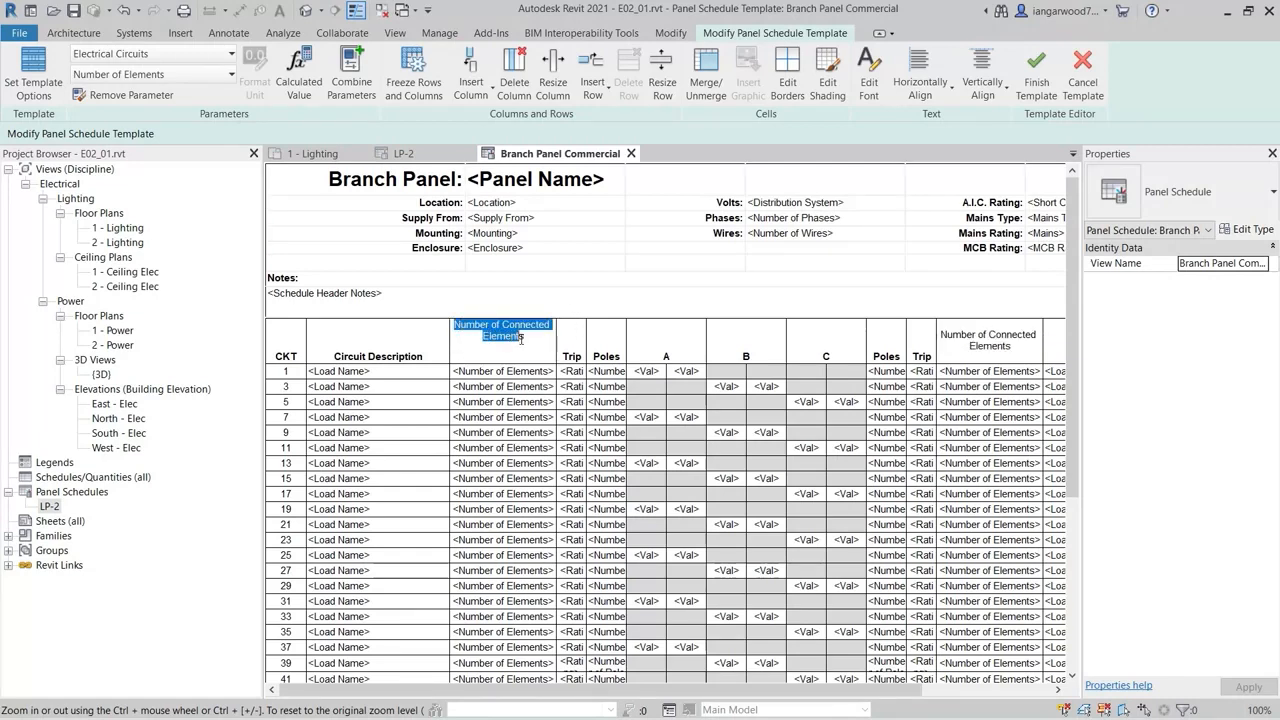
pyautogui.click(938, 95)
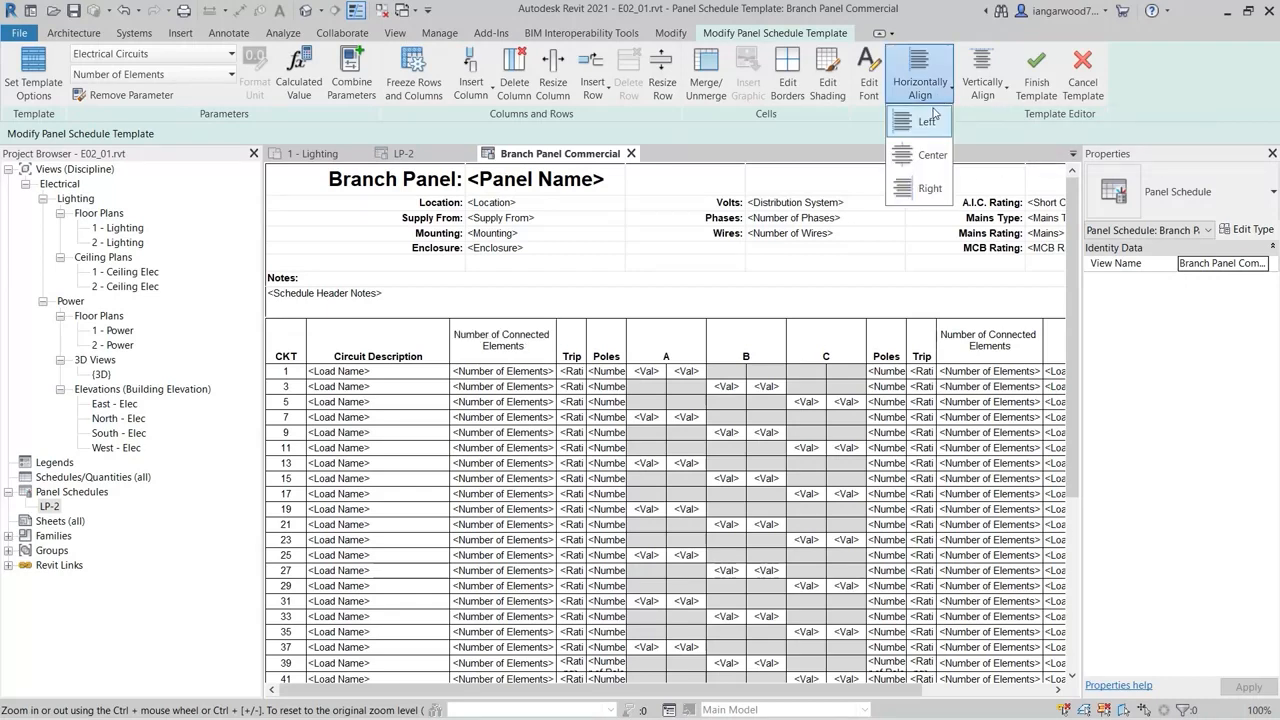
pyautogui.click(930, 156)
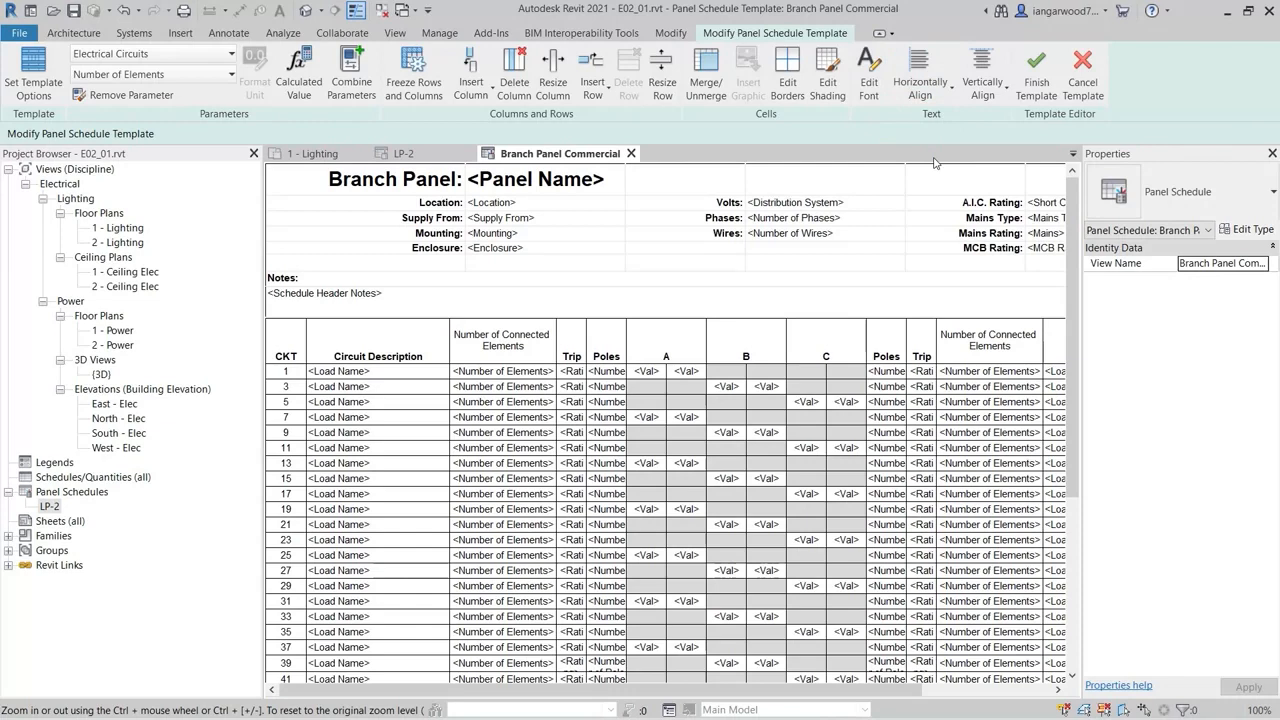
pyautogui.click(1004, 96)
pyautogui.click(996, 190)
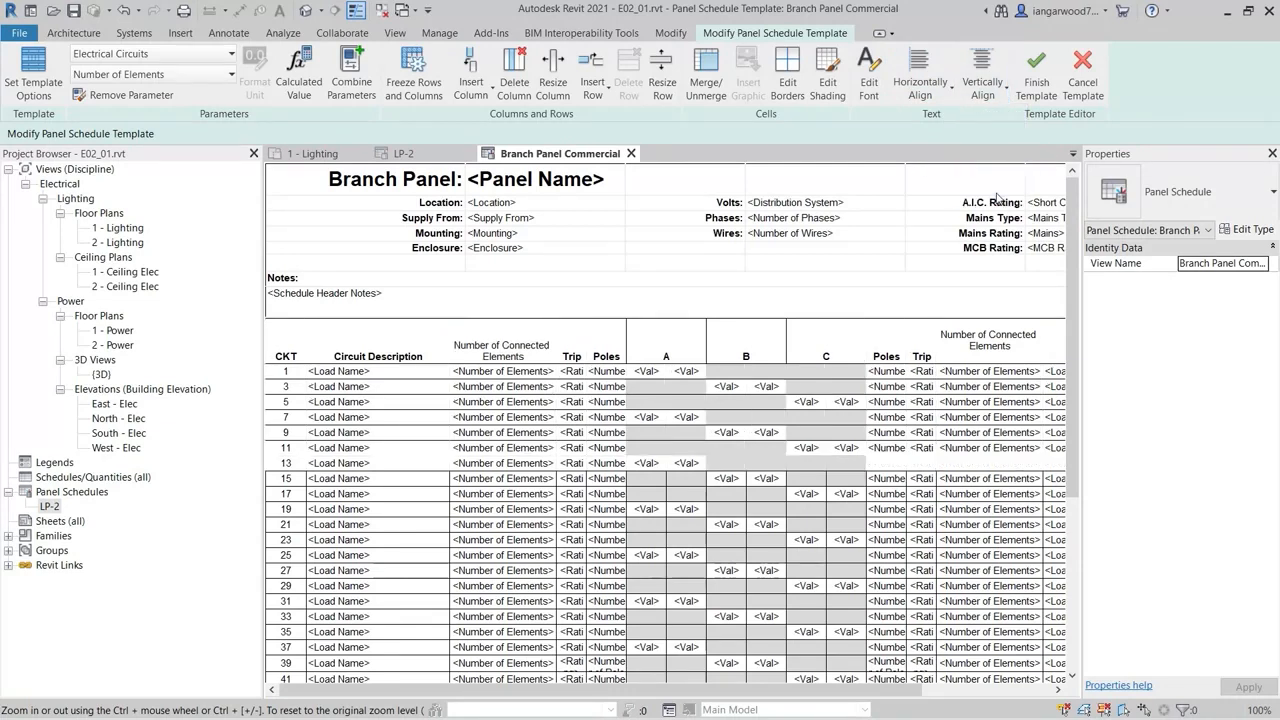
# Step: Align the Number of Connected Elements header on the even-numbered side to center horizontally and bottom vertically
pyautogui.click(944, 335)
pyautogui.moveTo(963, 334); pyautogui.dragTo(1010, 338)
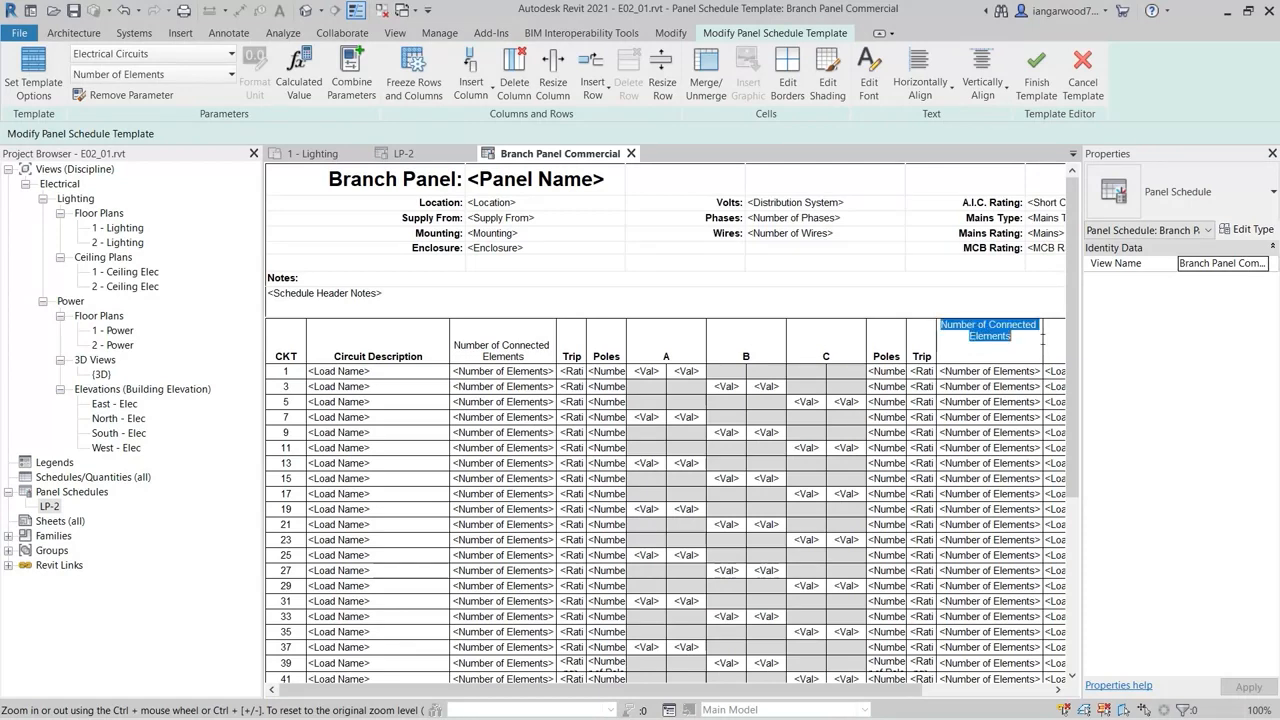
pyautogui.click(940, 95)
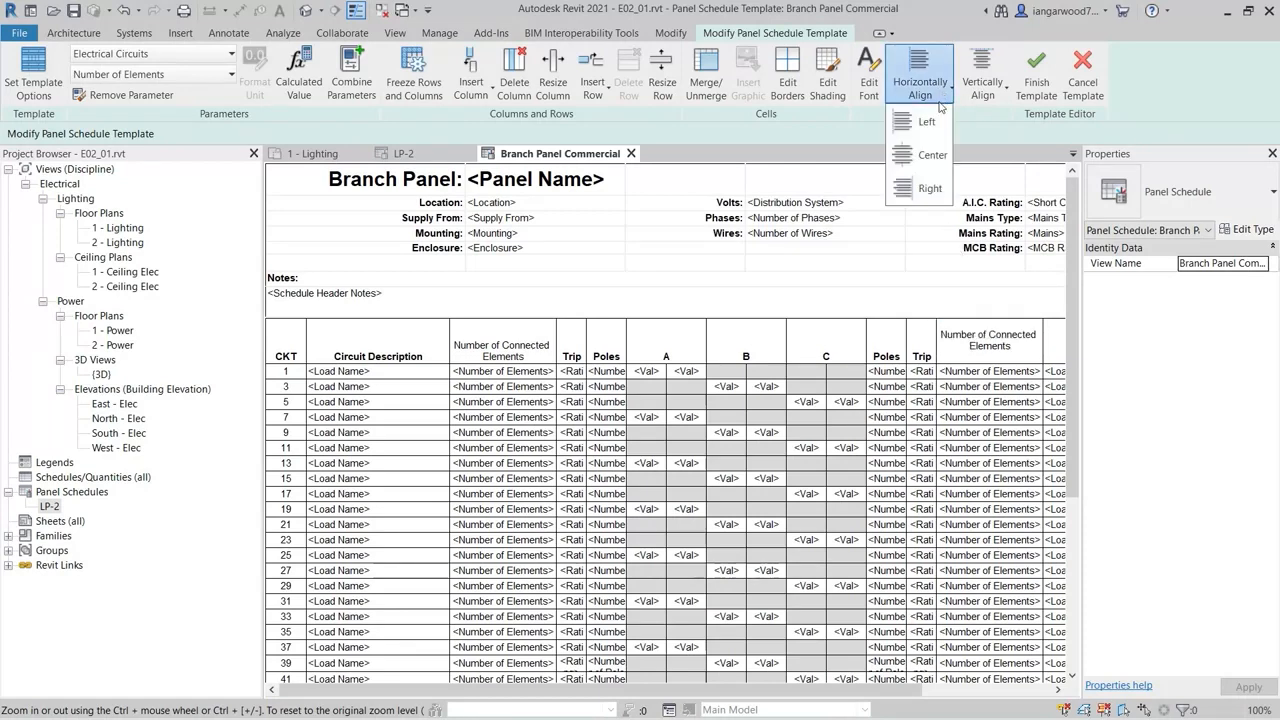
pyautogui.click(927, 154)
pyautogui.click(997, 88)
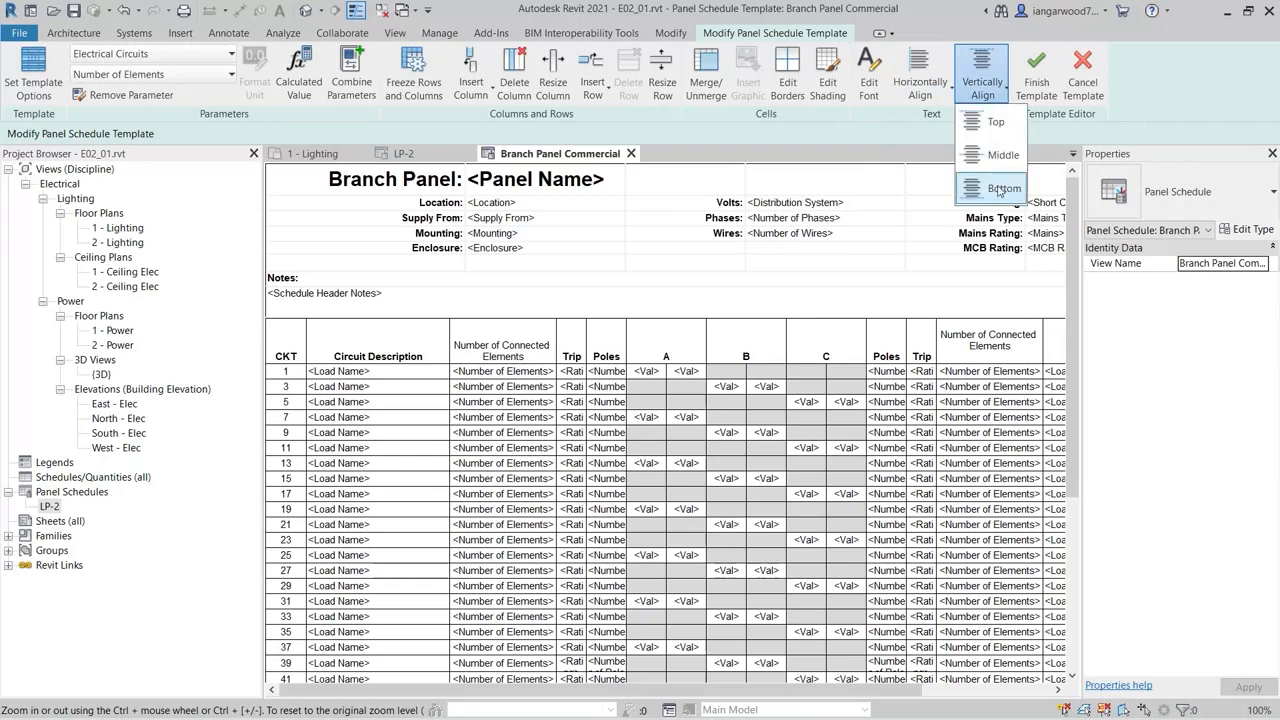
pyautogui.click(999, 186)
# Step: Make the Number of Connected Elements header on the even-numbered side bold
pyautogui.click(950, 349)
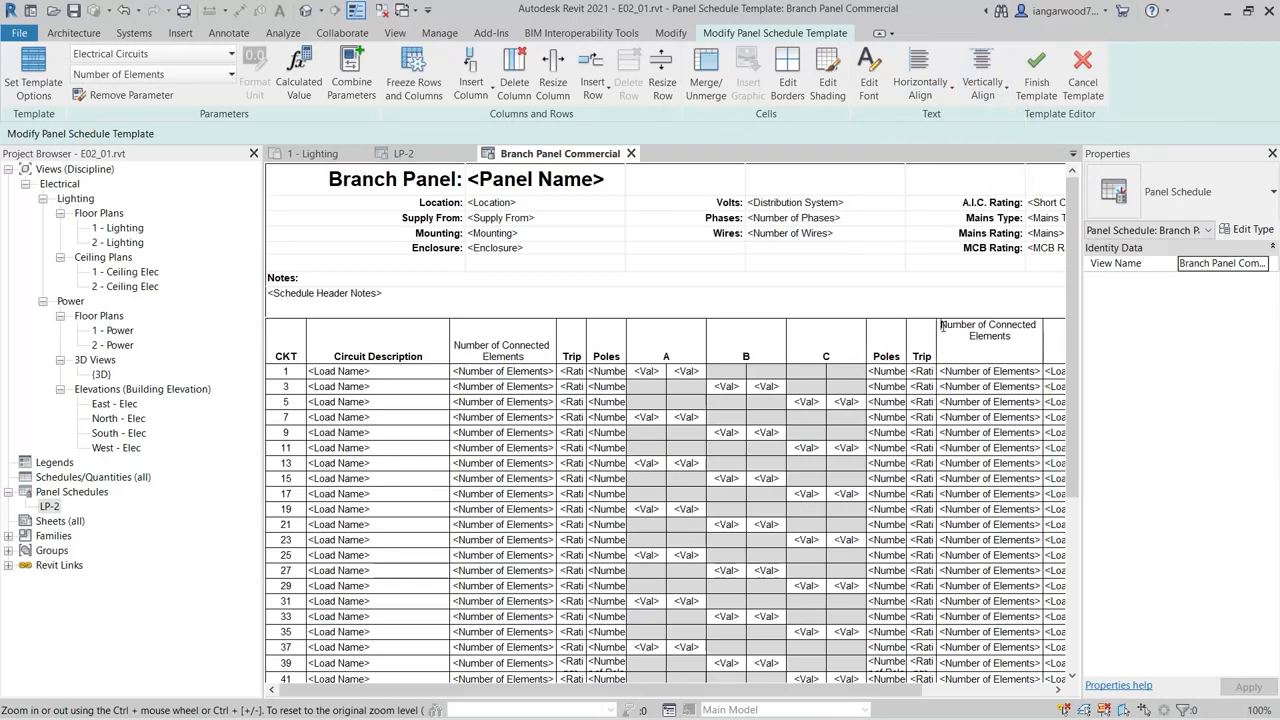
pyautogui.moveTo(942, 326); pyautogui.dragTo(1016, 338)
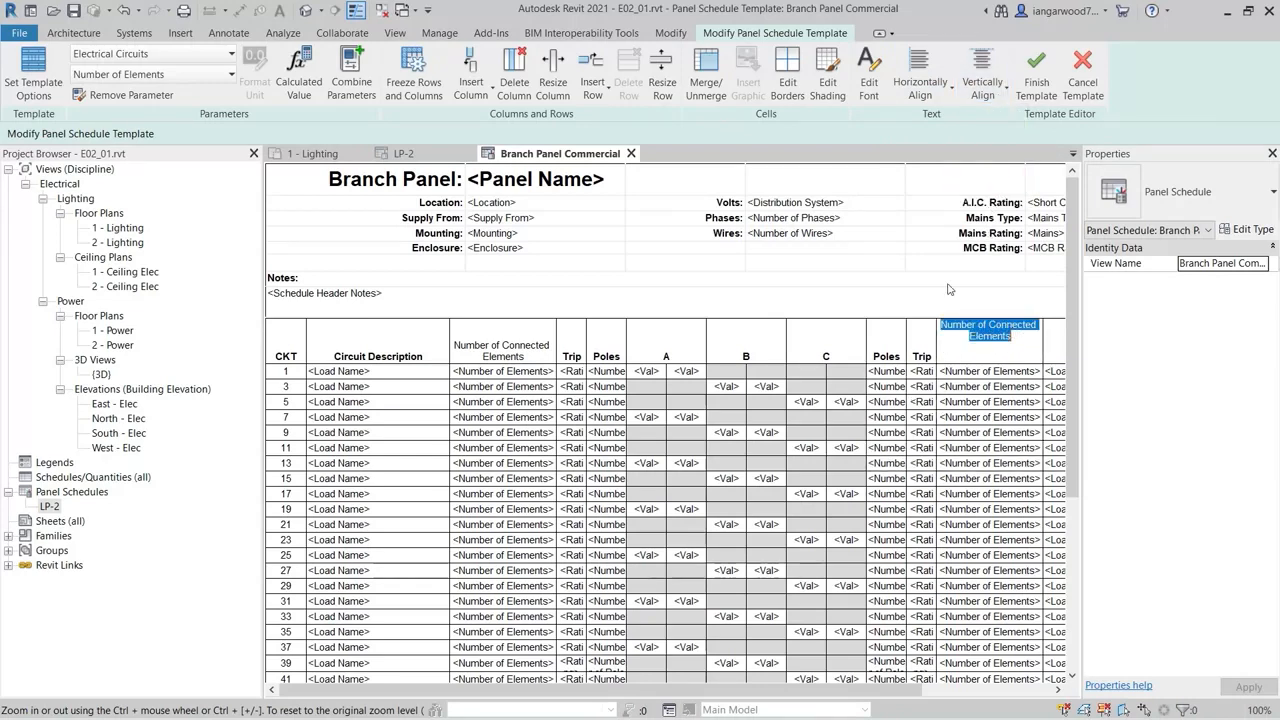
pyautogui.click(876, 95)
pyautogui.click(575, 372)
pyautogui.click(627, 473)
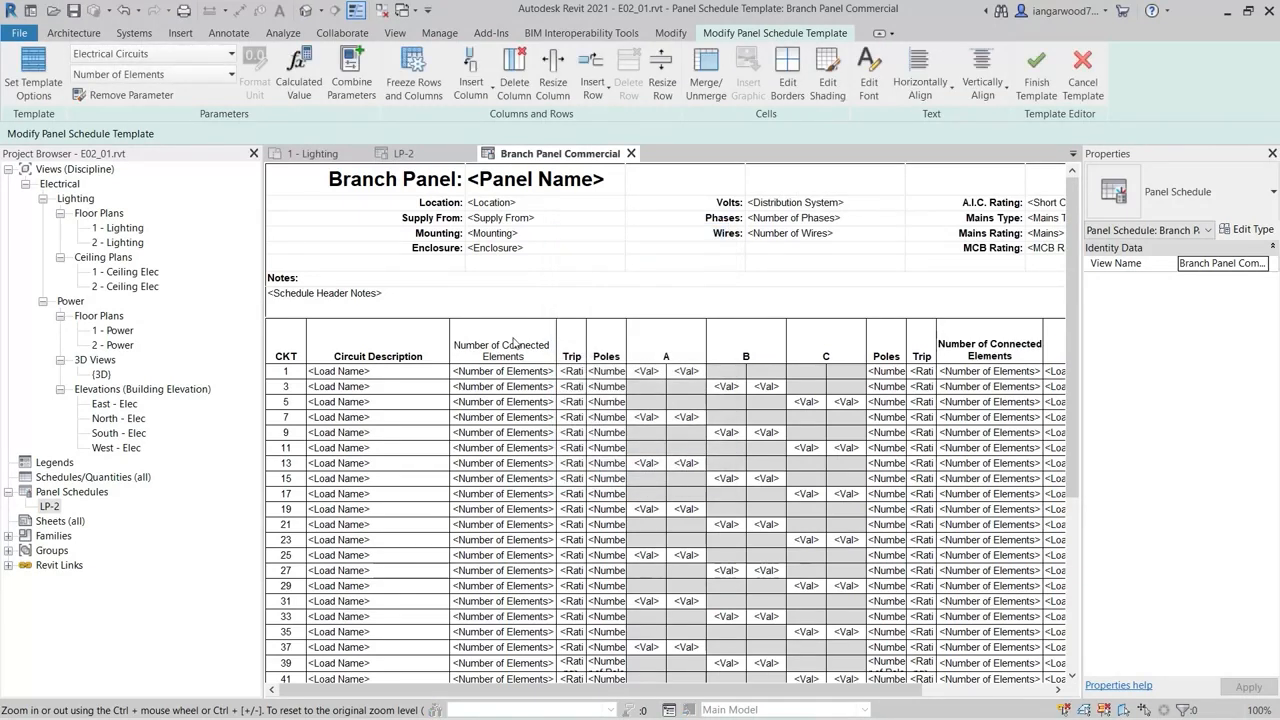
# Step: Make the Number of Connected Elements header on the odd-numbered side bold
pyautogui.click(460, 347)
pyautogui.moveTo(455, 325); pyautogui.dragTo(552, 338)
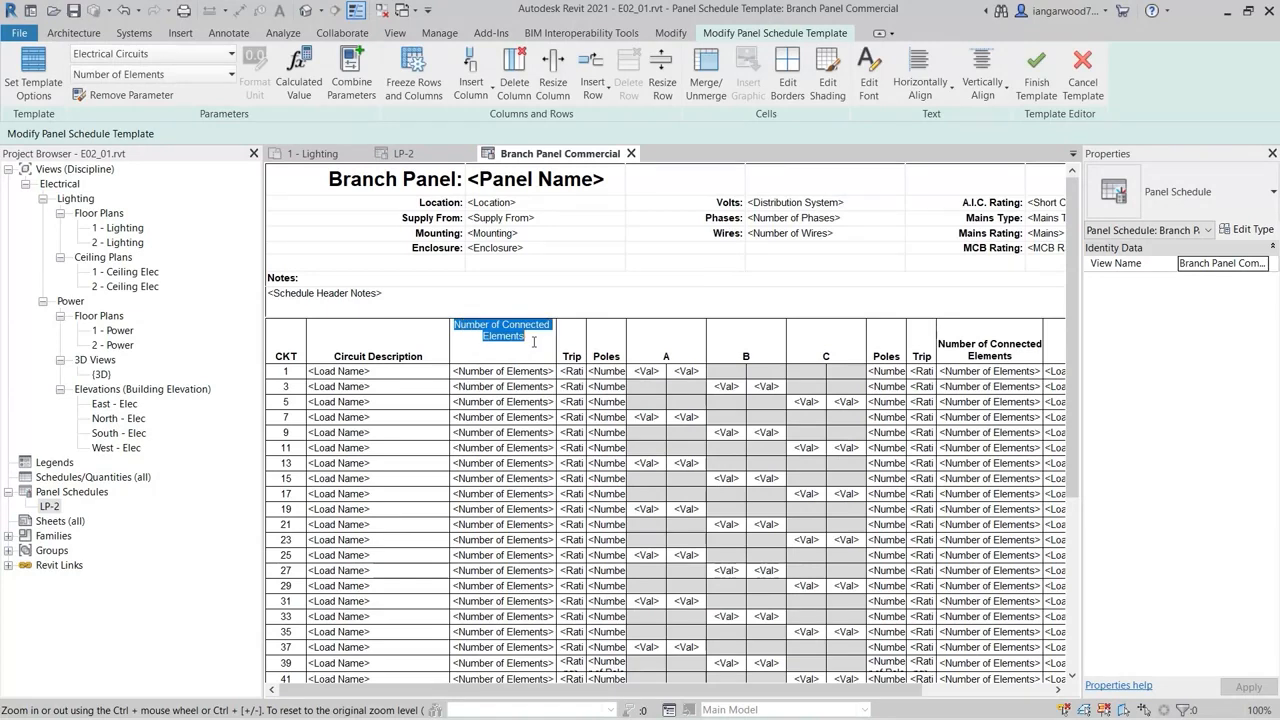
pyautogui.click(869, 80)
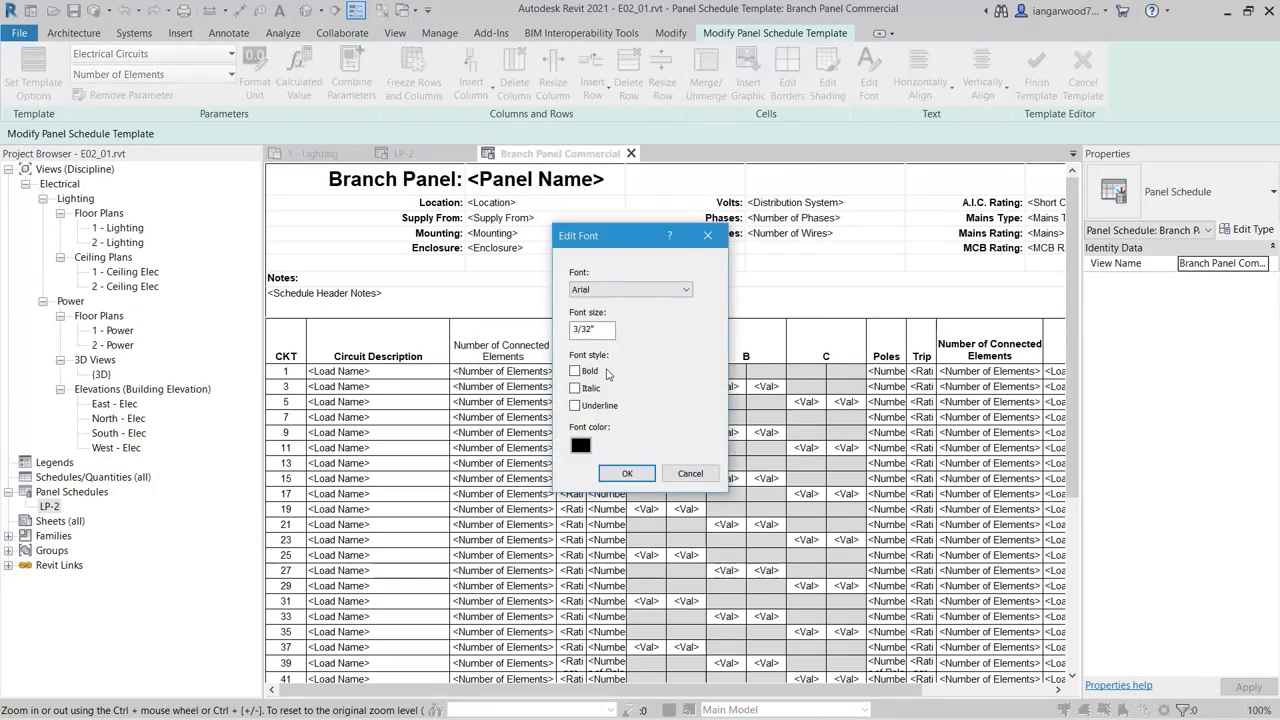
pyautogui.click(576, 371)
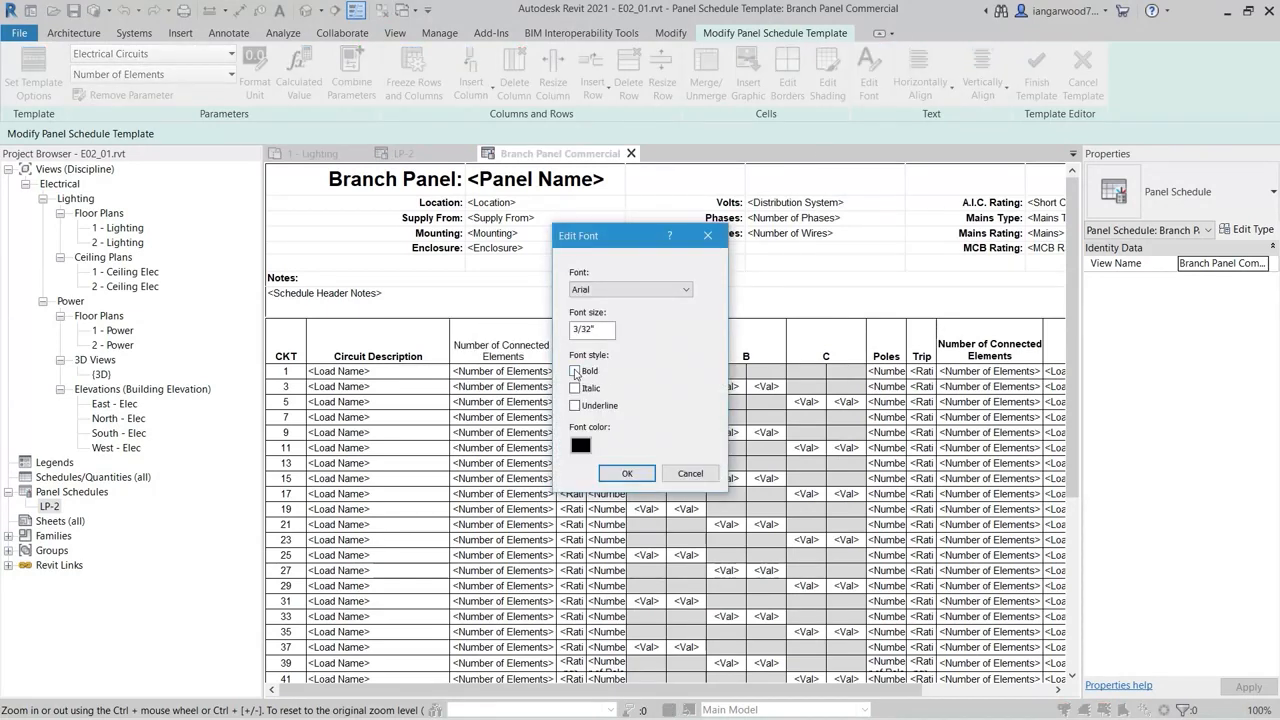
pyautogui.click(627, 473)
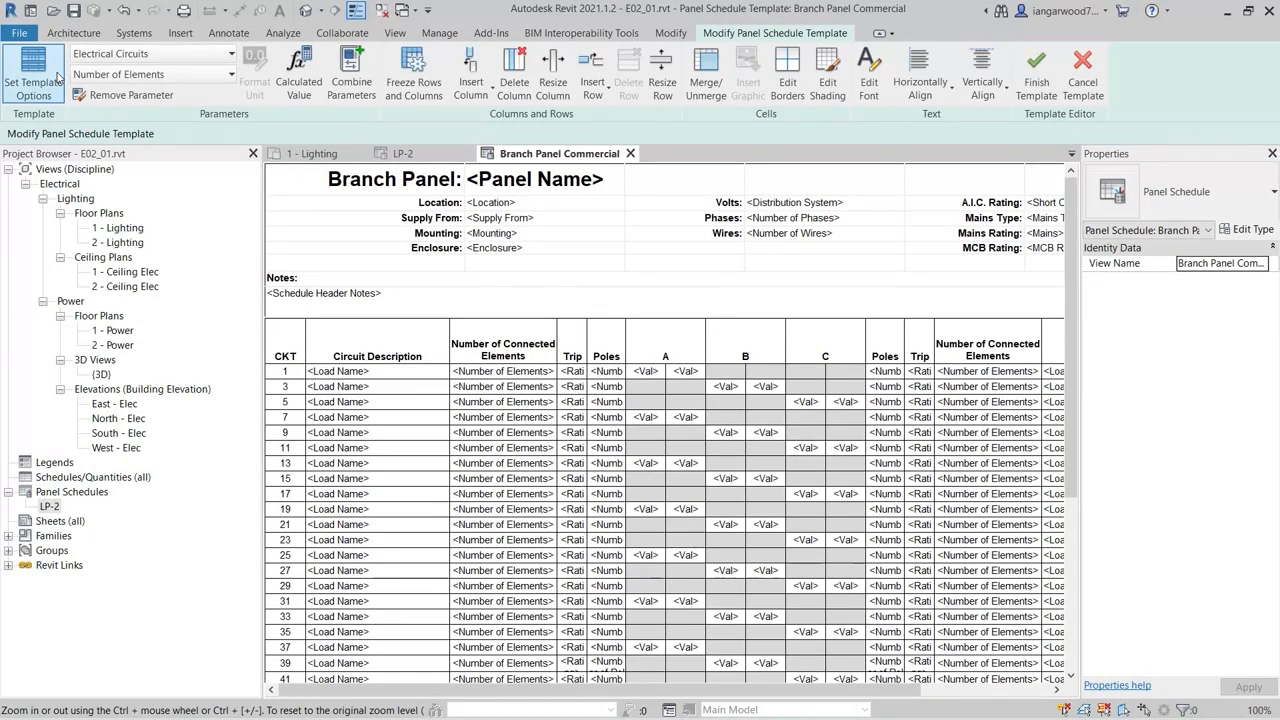
# Step: Set the template's number of slots shown to variable based on max number of single pole breakers
pyautogui.click(58, 78)
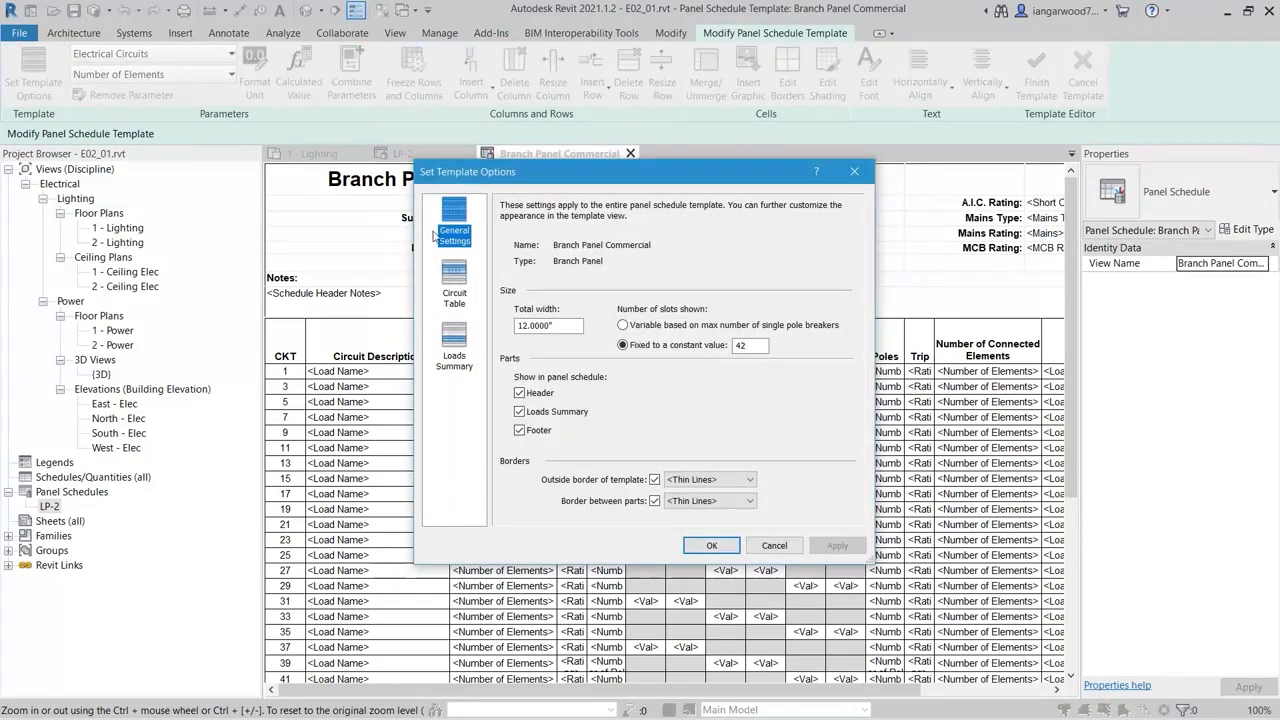
pyautogui.click(623, 326)
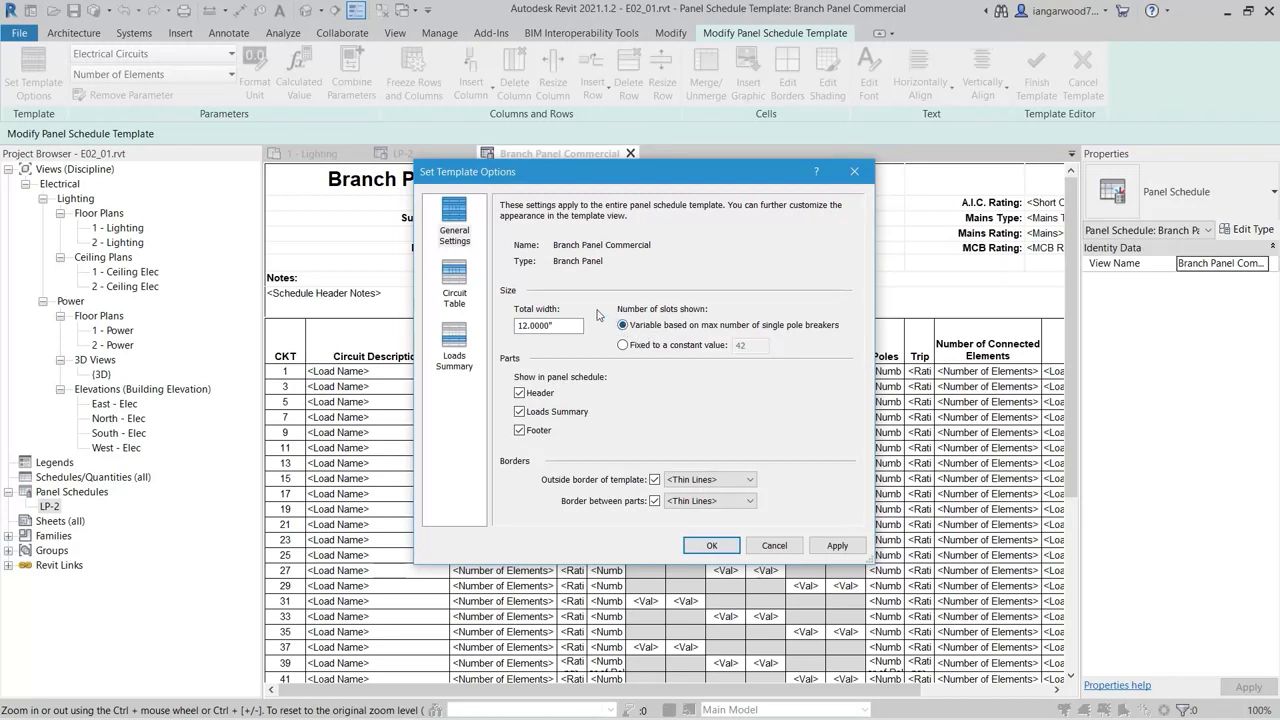
# Step: Try the other load display formats in the circuit table options and return to Loads in Split Columns by Phase
pyautogui.click(458, 282)
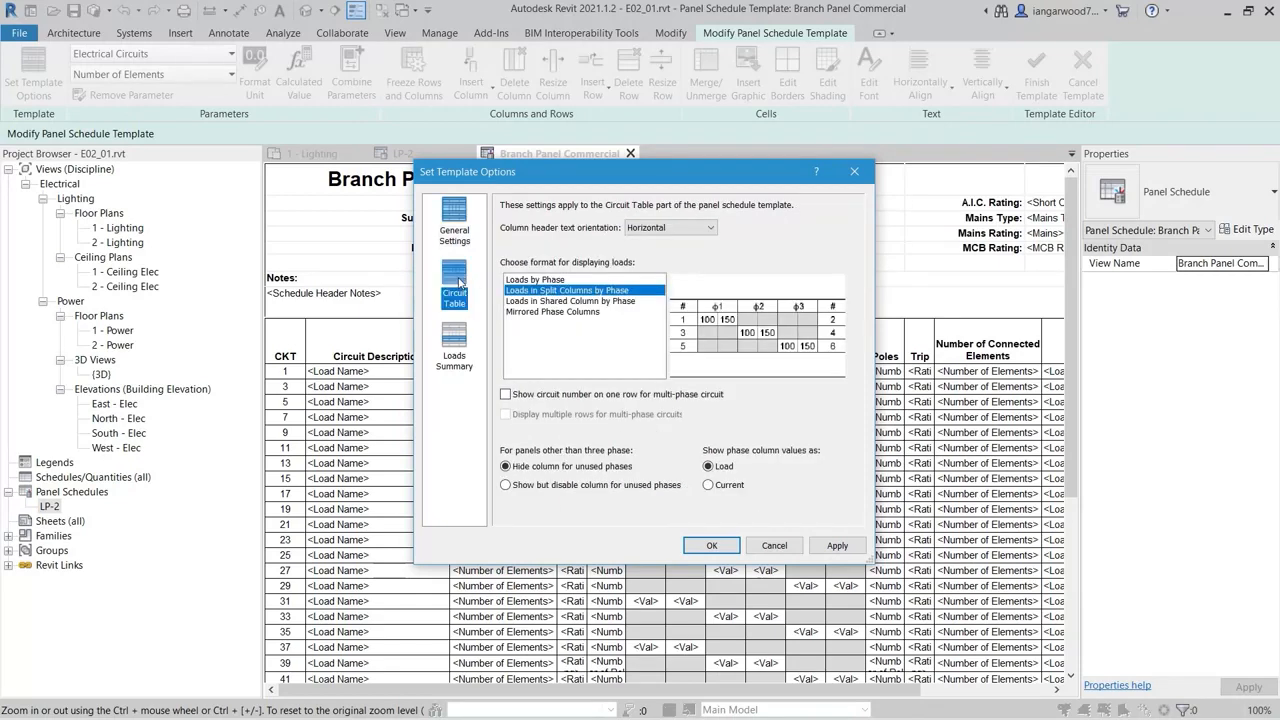
pyautogui.click(708, 229)
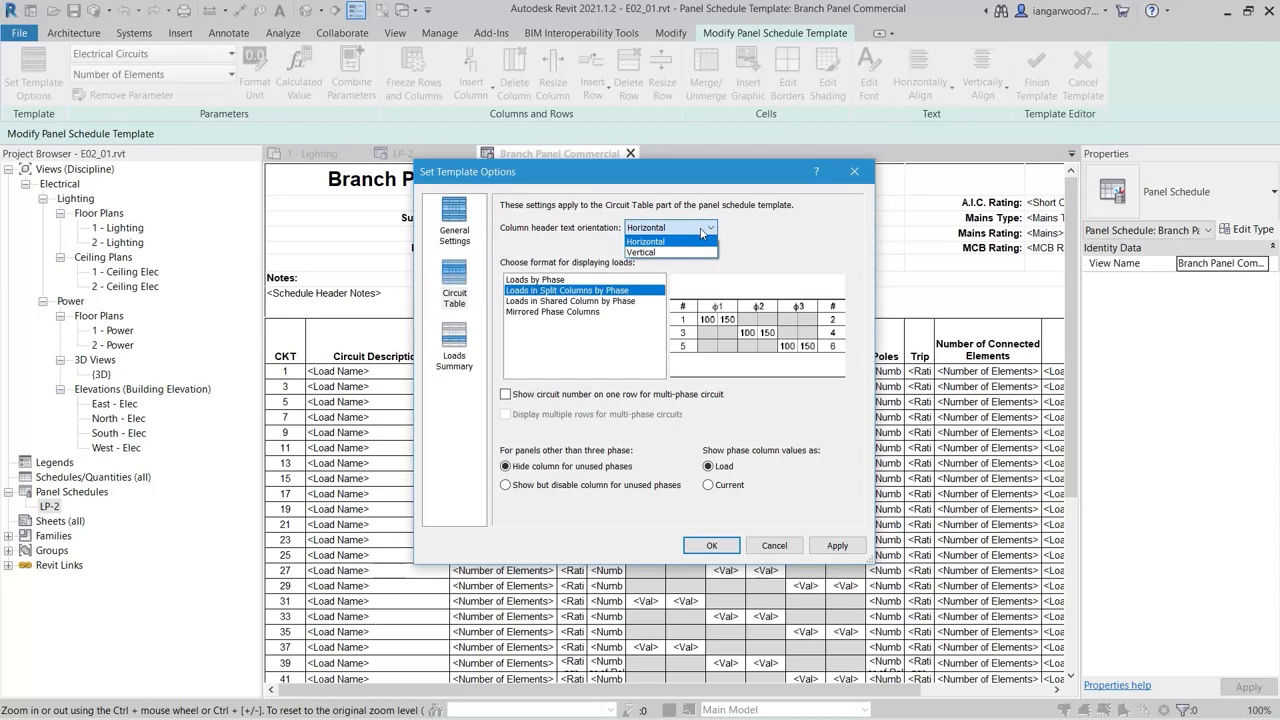
pyautogui.click(702, 232)
pyautogui.click(553, 280)
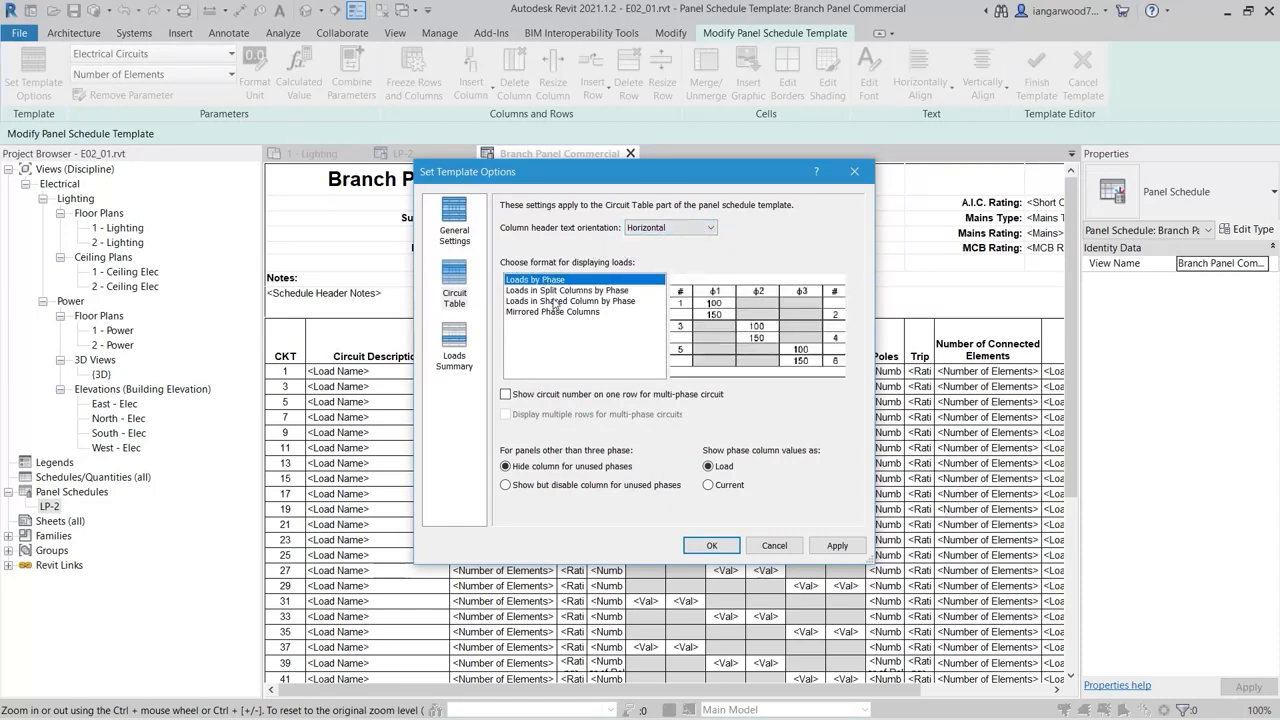
pyautogui.click(554, 301)
pyautogui.click(557, 312)
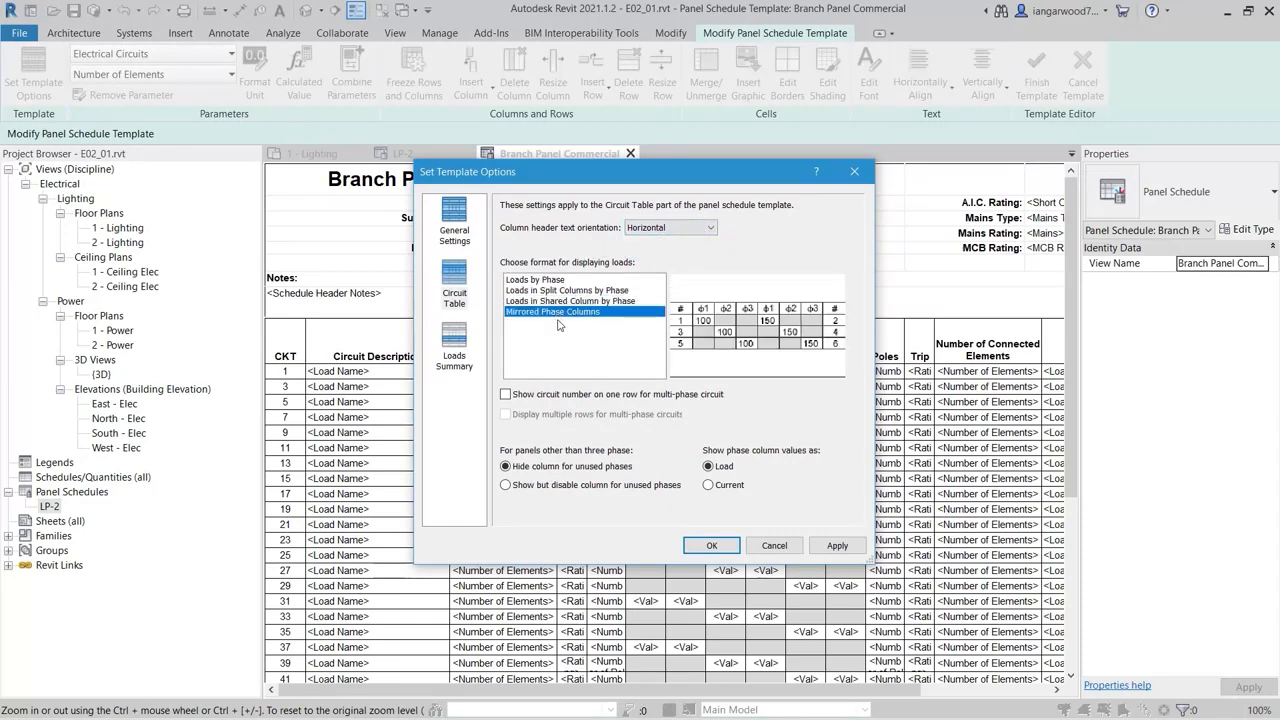
pyautogui.click(555, 291)
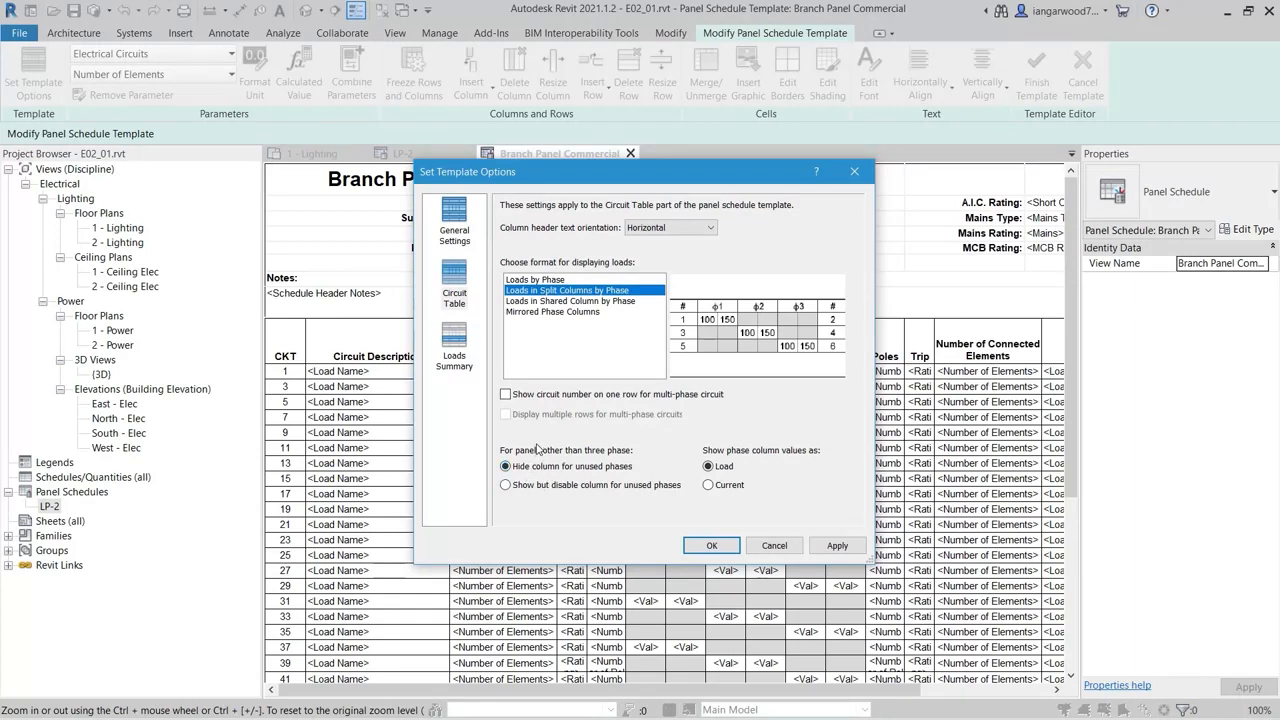
# Step: Try a constant set of load classifications with Default and Electric Clothes Dryer in the loads summary, and revert to only loads connected to the panel
pyautogui.click(455, 343)
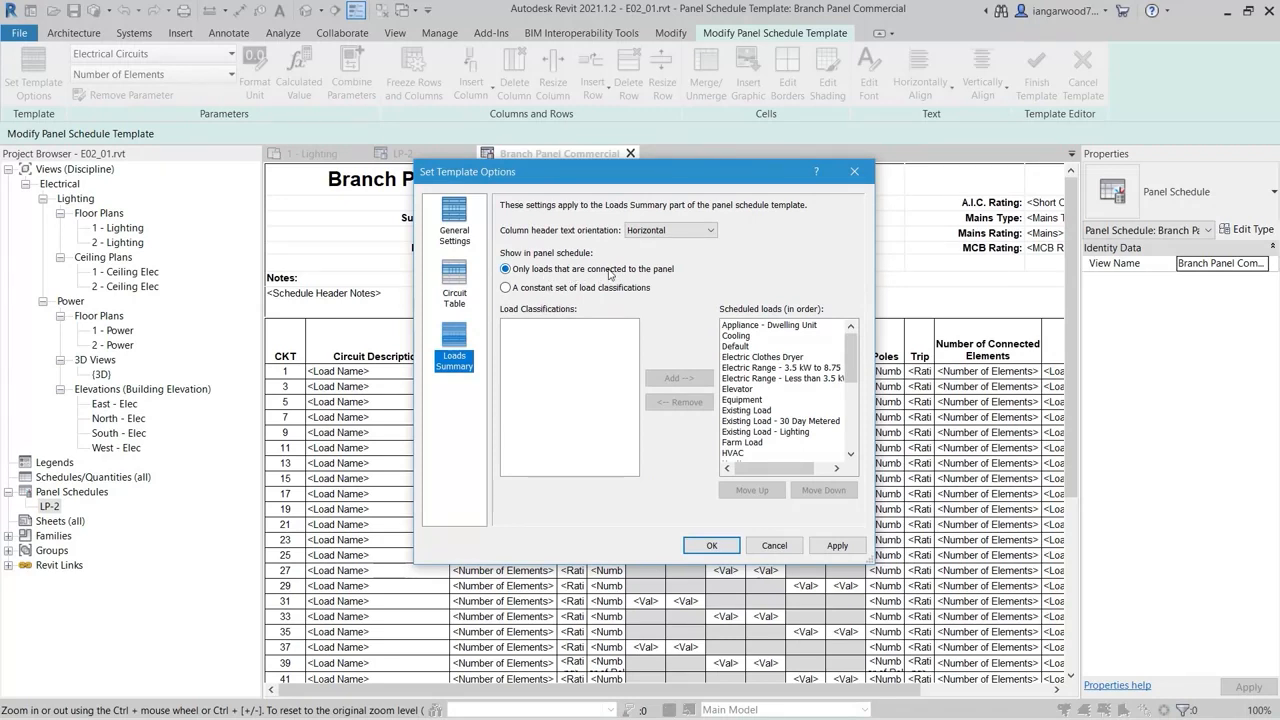
pyautogui.moveTo(850, 352); pyautogui.dragTo(781, 370)
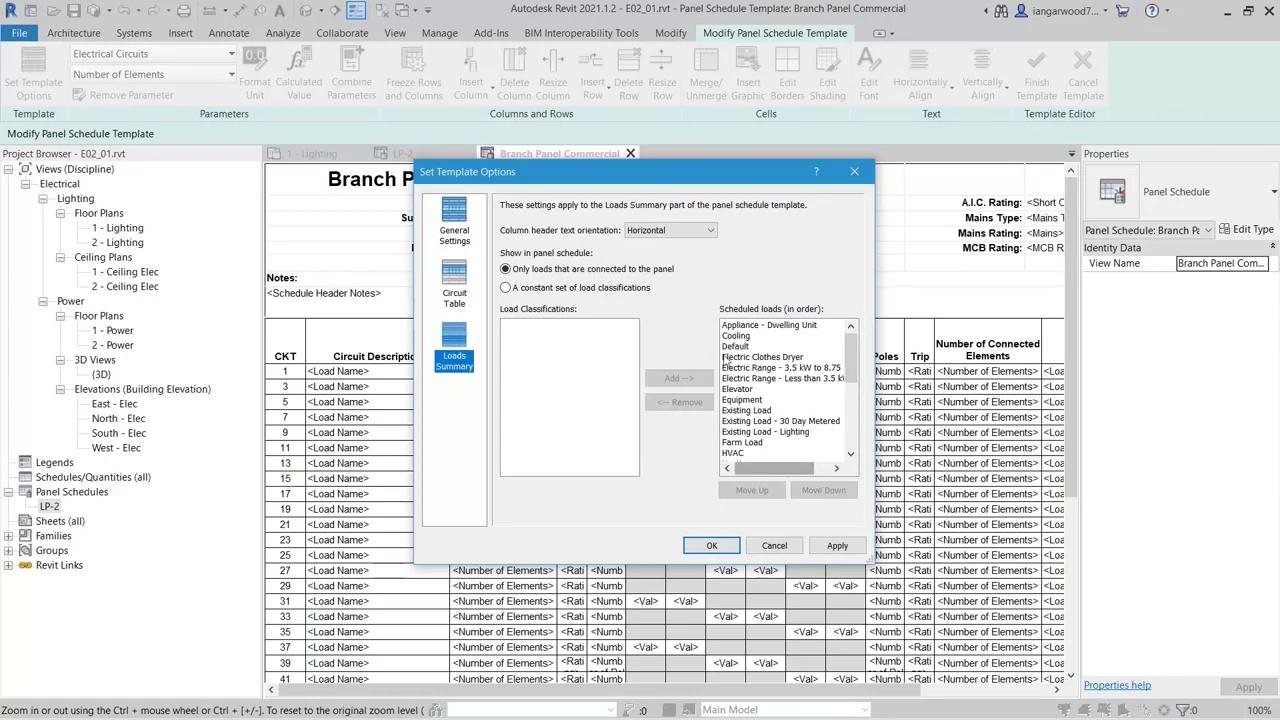
pyautogui.click(506, 288)
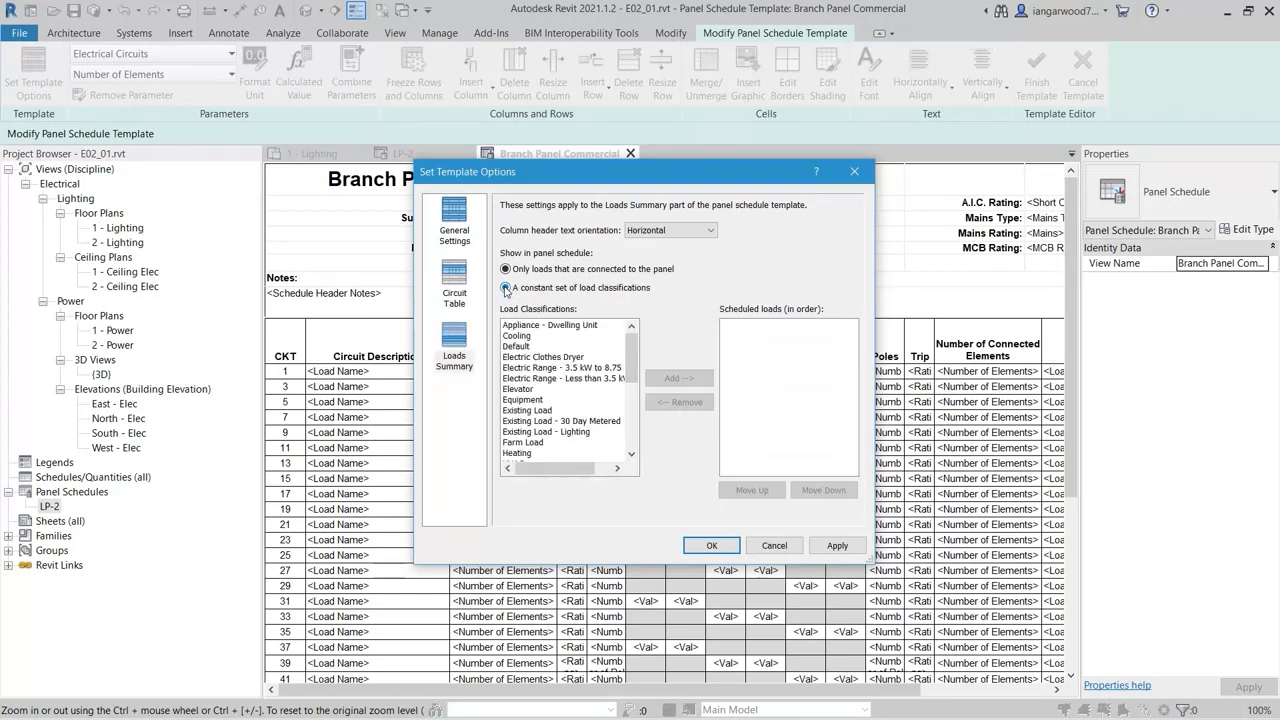
pyautogui.click(521, 327)
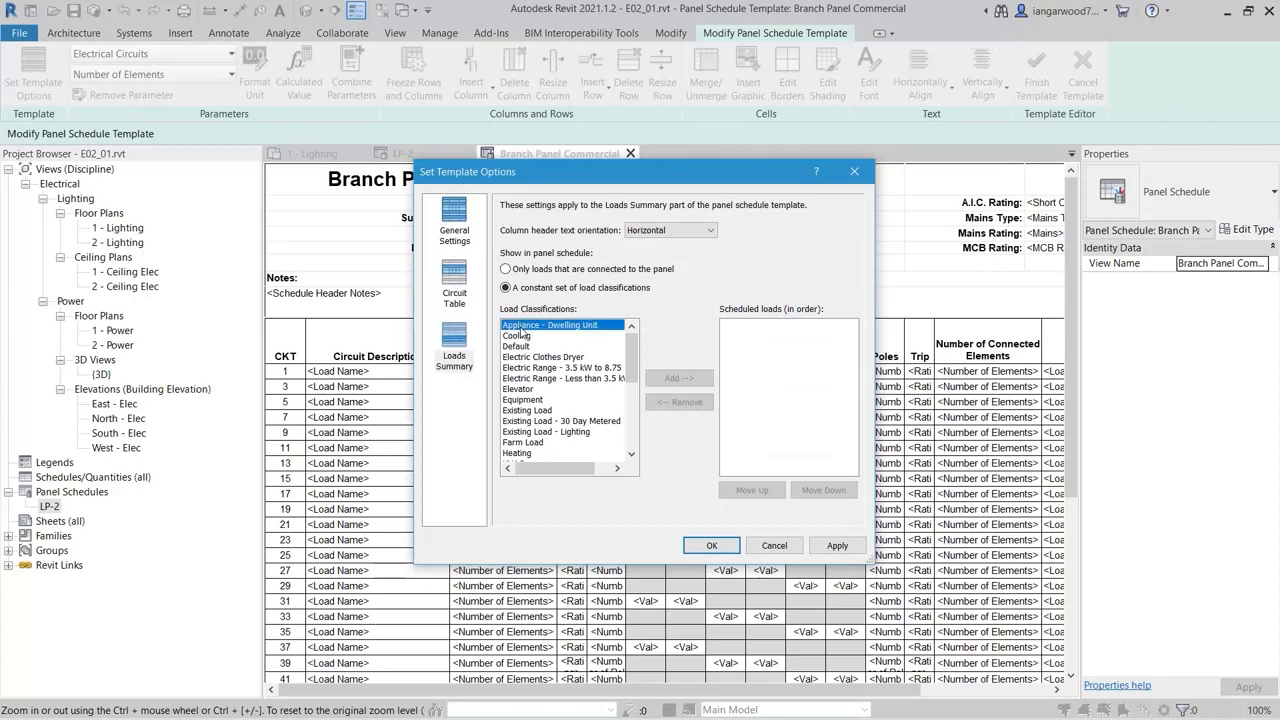
pyautogui.click(522, 337)
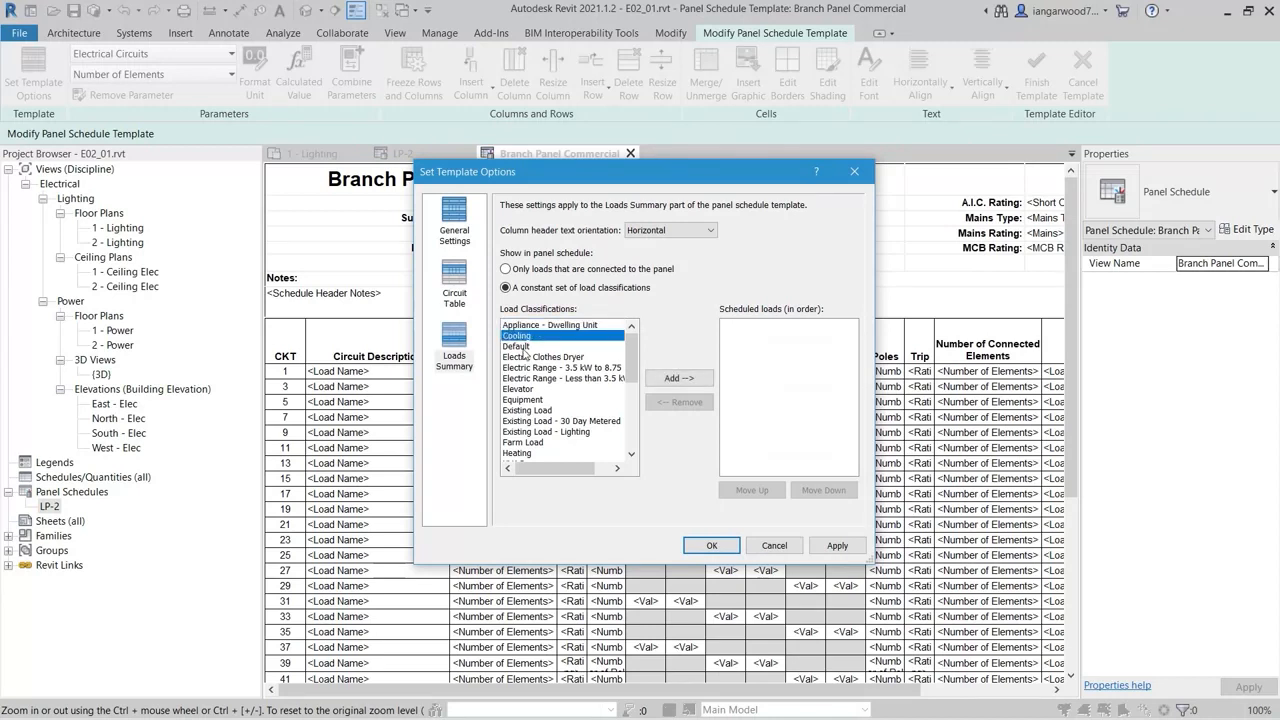
pyautogui.click(518, 346)
pyautogui.click(679, 378)
pyautogui.click(525, 357)
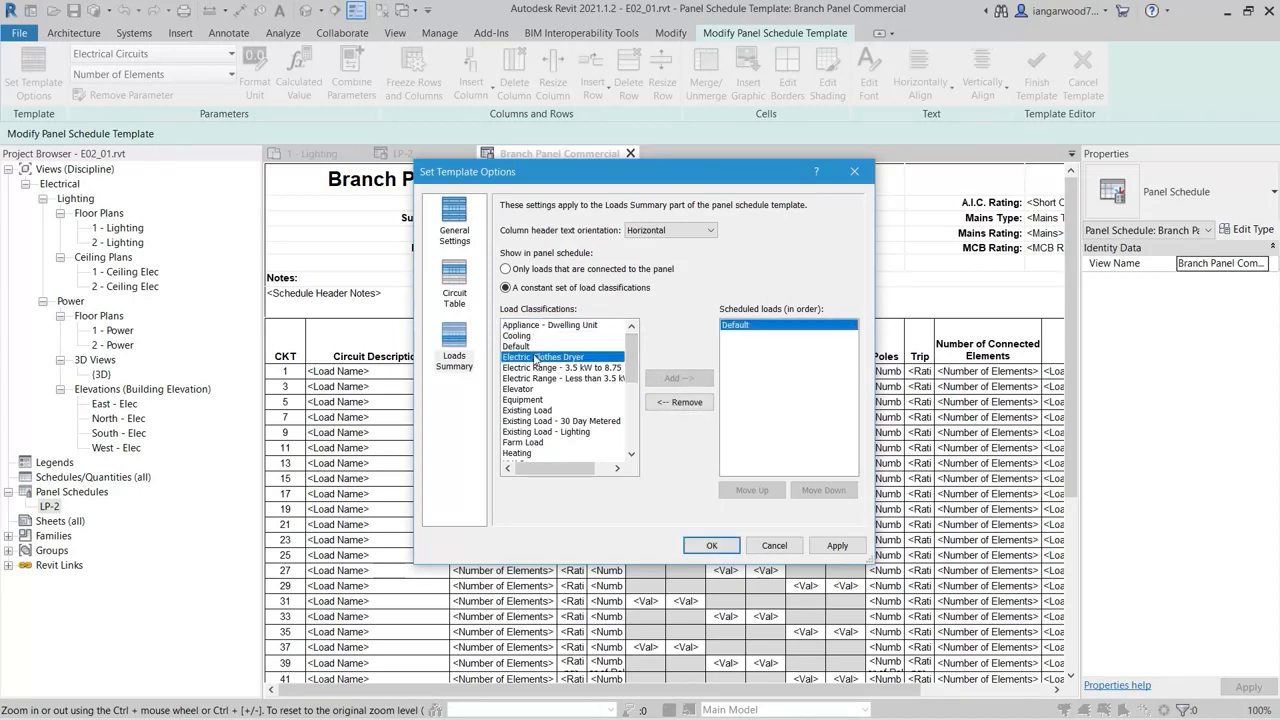
pyautogui.click(688, 383)
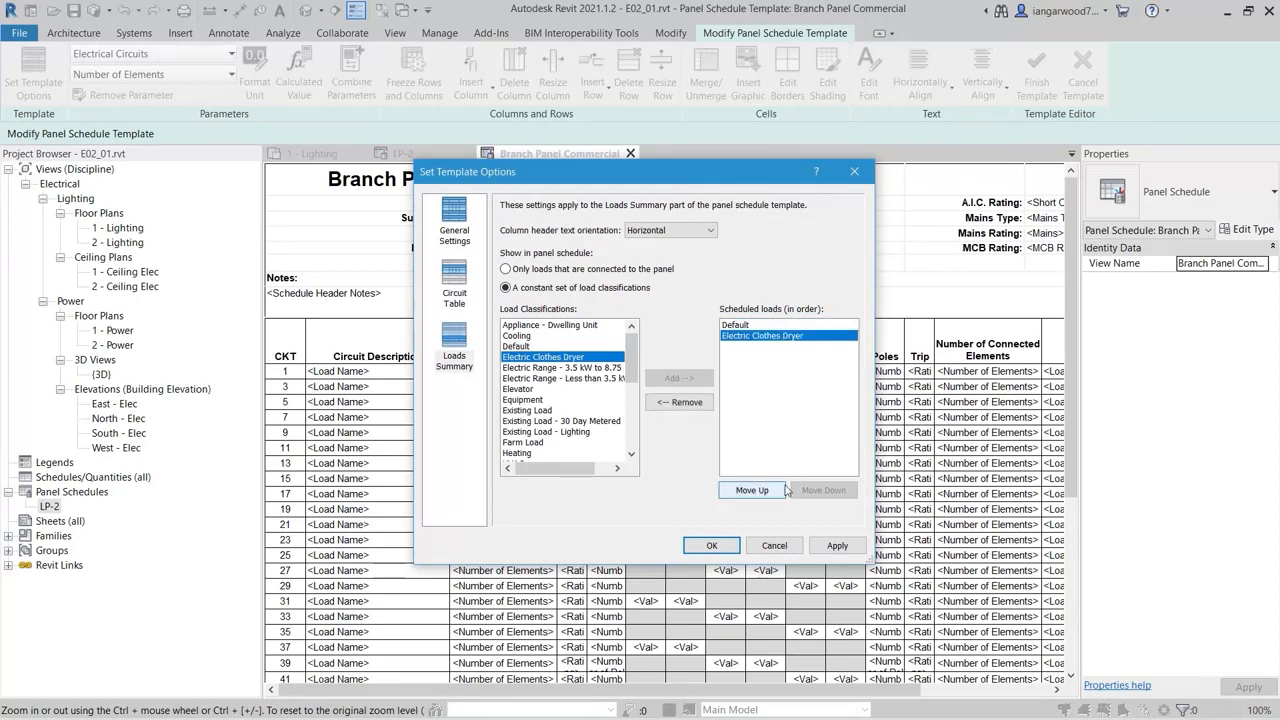
pyautogui.click(507, 270)
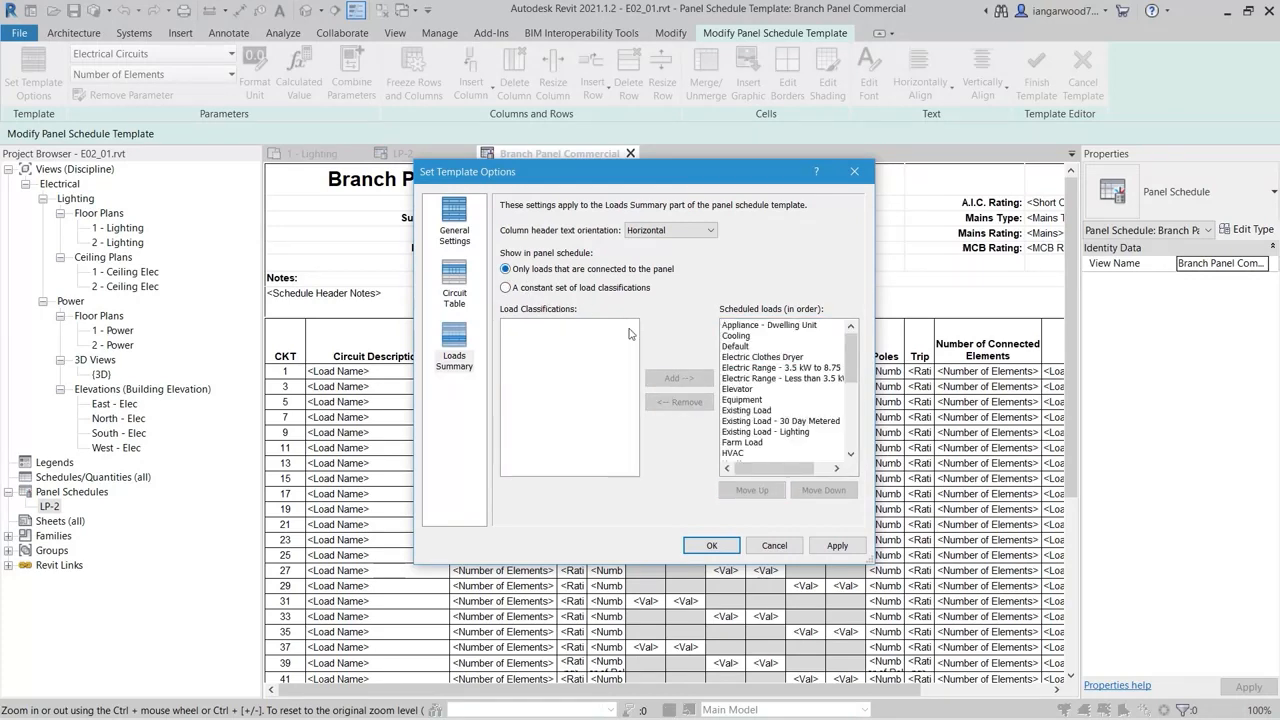
# Step: Finish the Branch Panel Commercial template with its current options and apply it to the LP-2 panel schedule
pyautogui.click(712, 545)
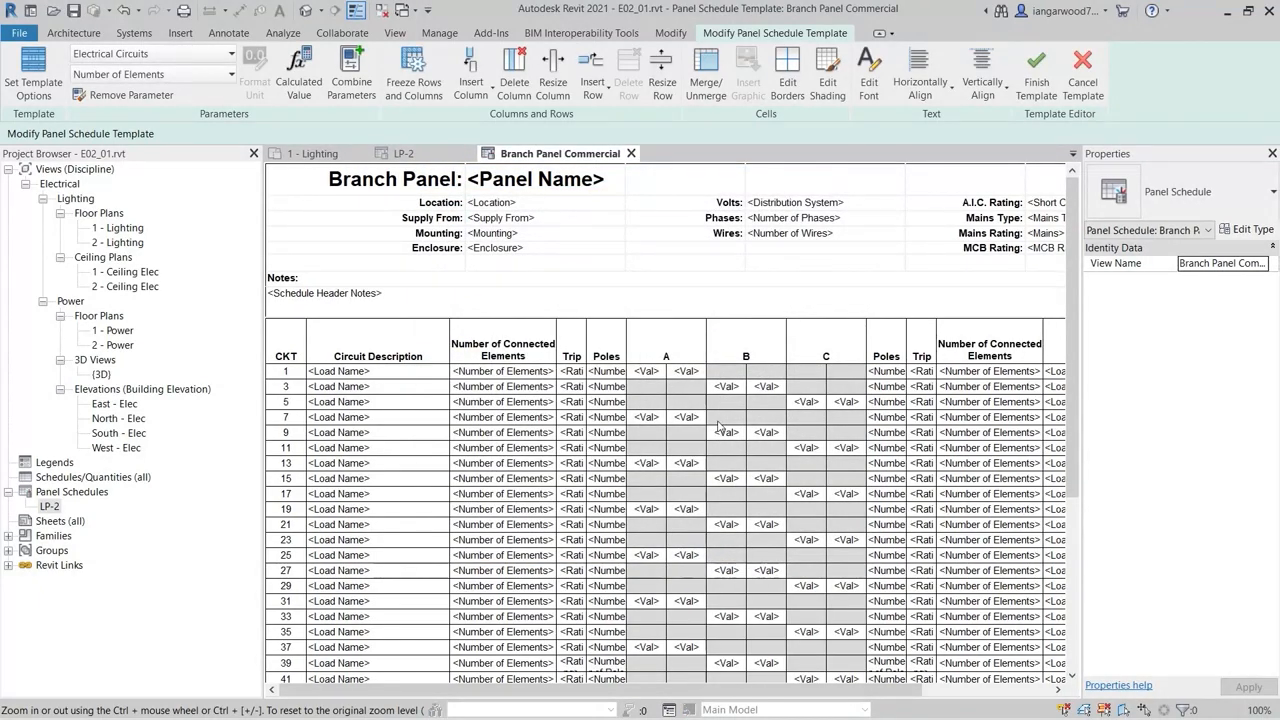
pyautogui.click(1033, 85)
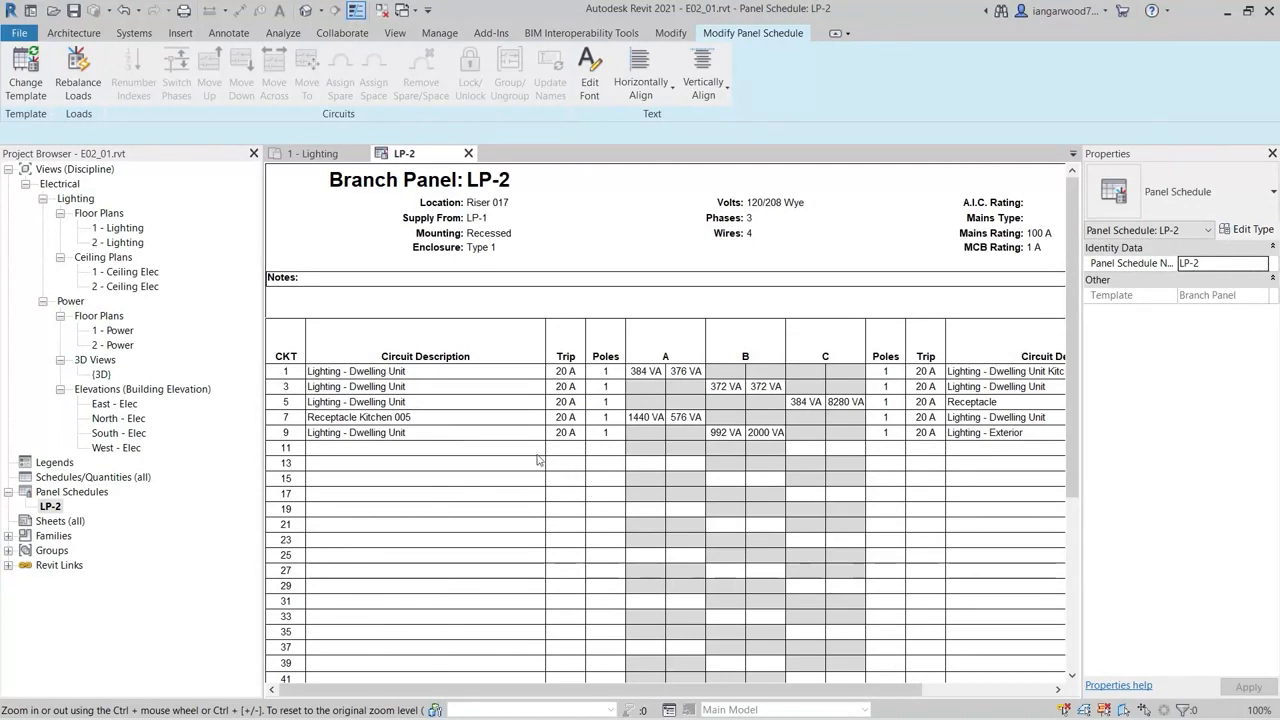
pyautogui.click(28, 85)
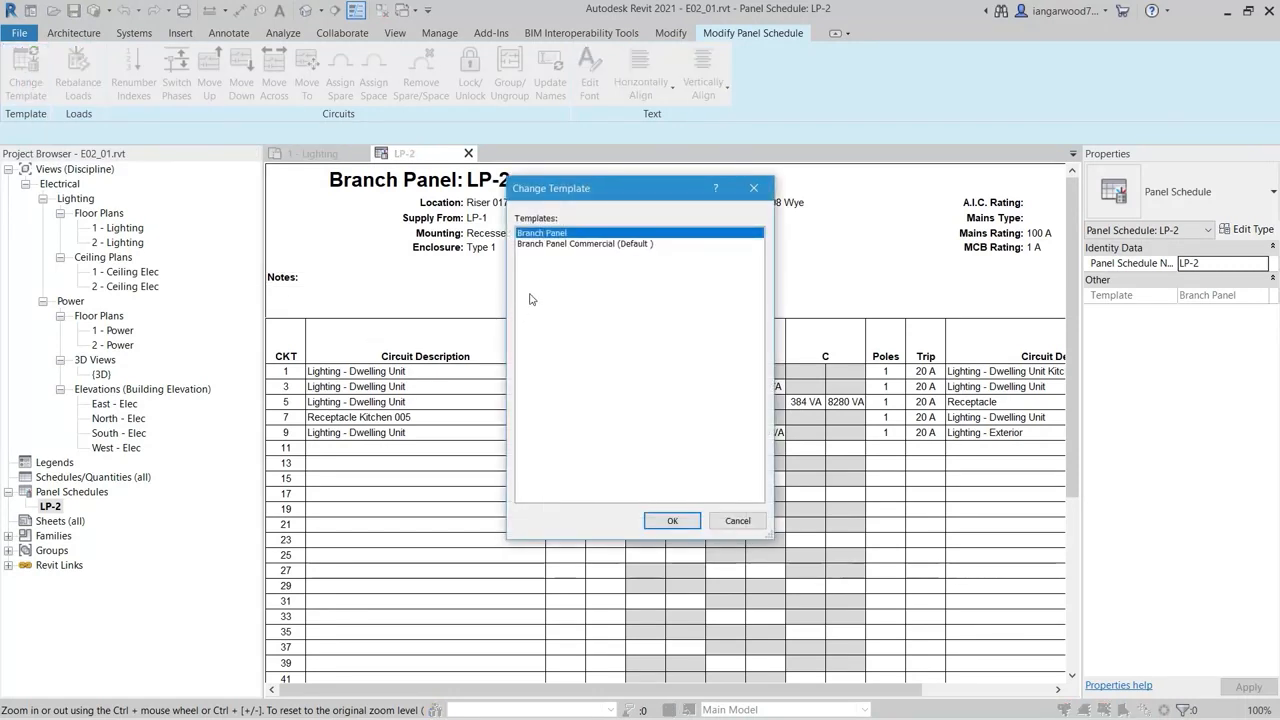
pyautogui.click(557, 246)
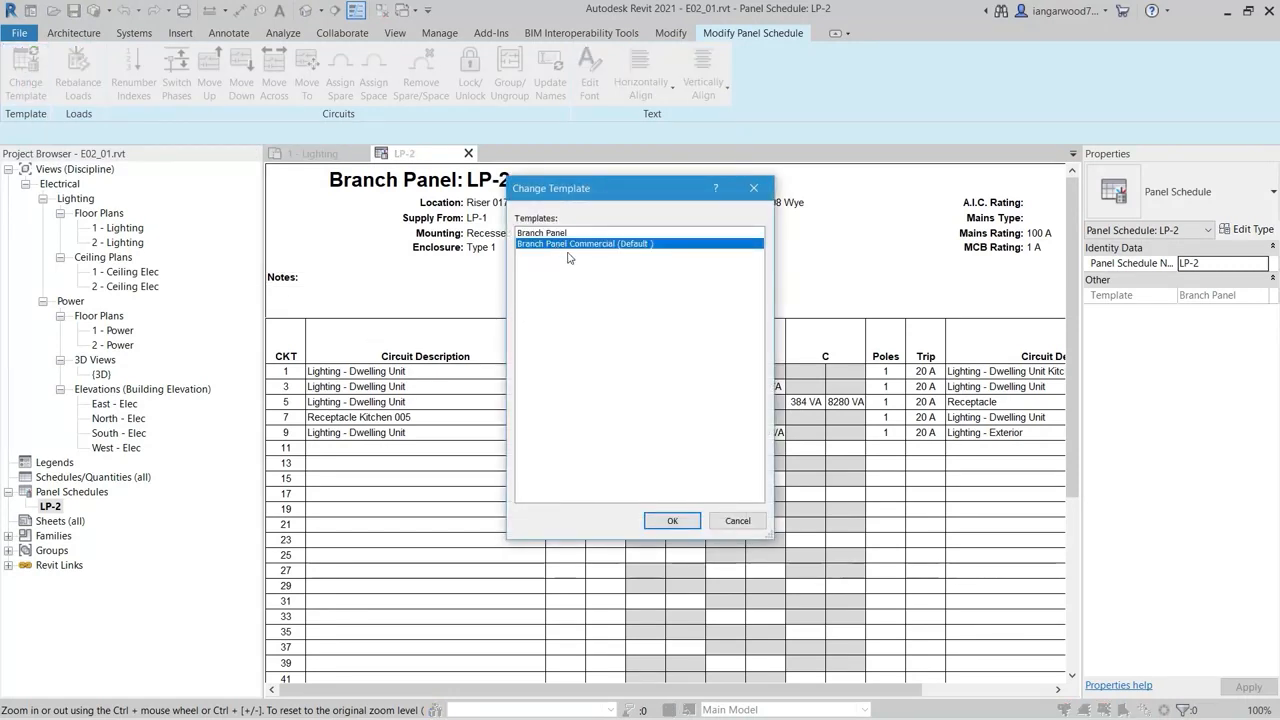
pyautogui.click(674, 521)
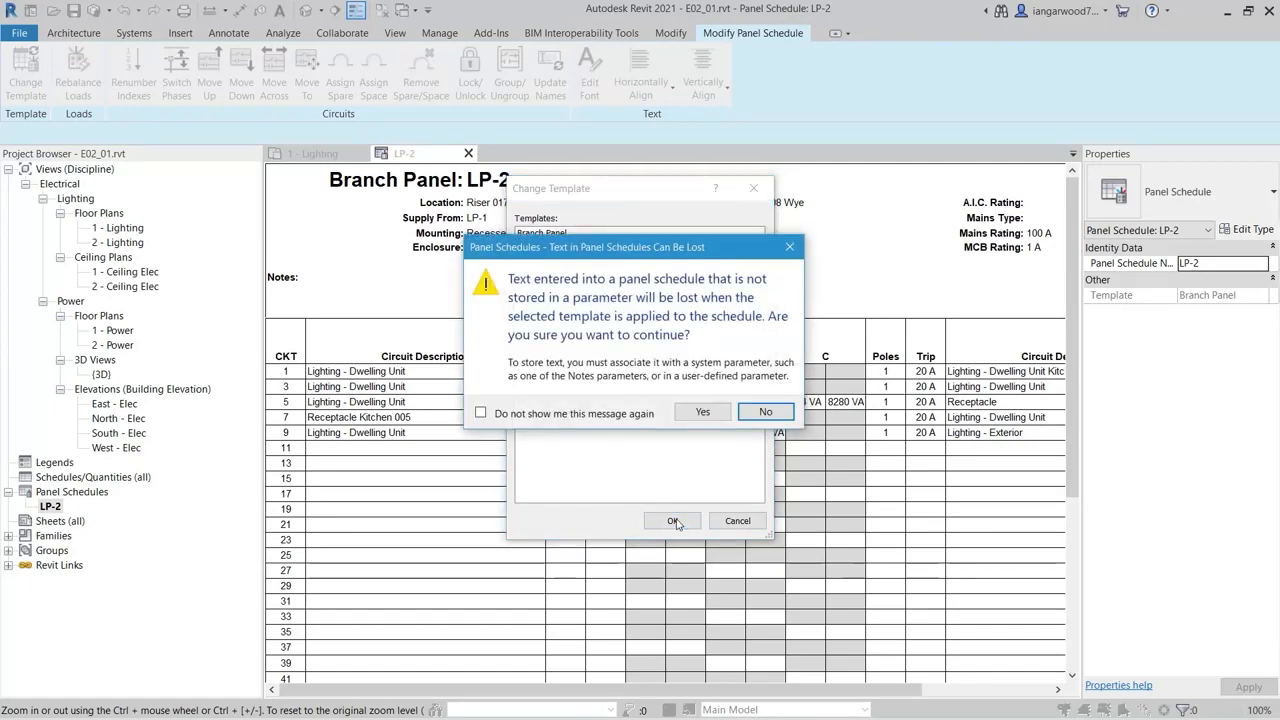
pyautogui.click(703, 412)
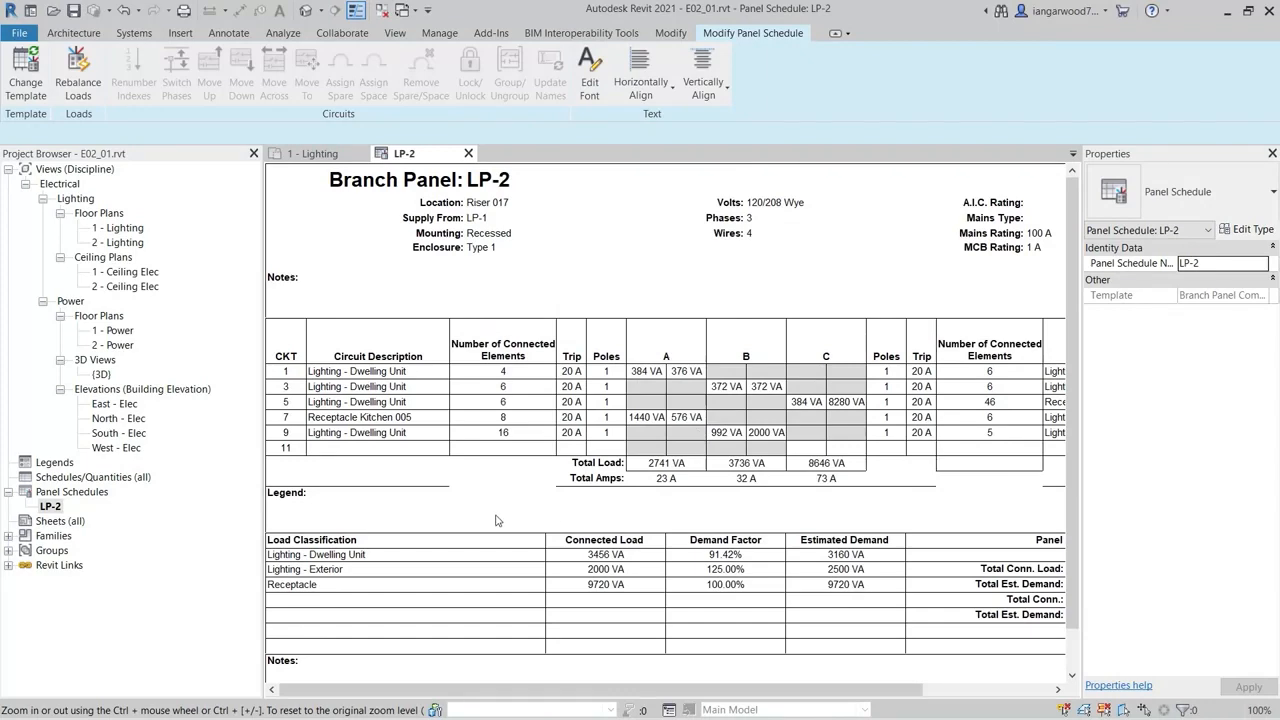
# Step: Set the LP-2 panel's maximum number of single pole breakers to 24 and check the schedule's circuit rows on both sides
pyautogui.moveTo(545, 692); pyautogui.dragTo(497, 686)
pyautogui.click(502, 490)
pyautogui.click(657, 277)
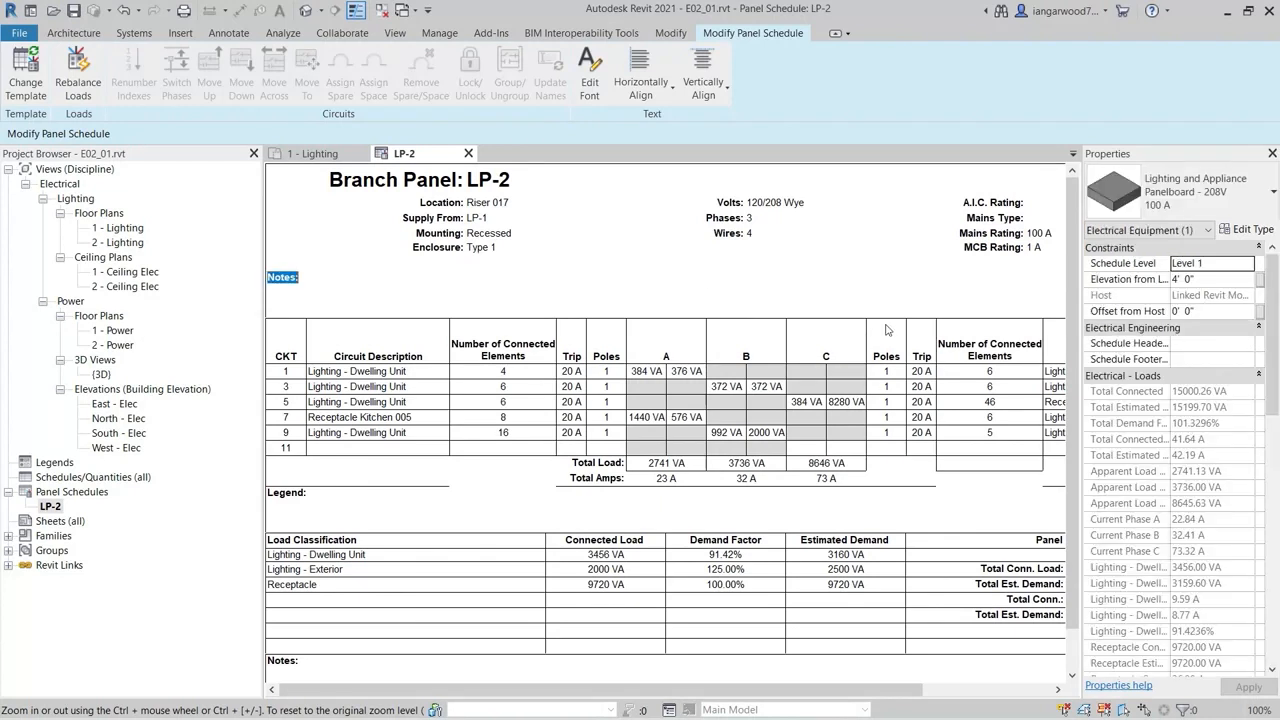
pyautogui.scroll(-5, 1177, 428)
pyautogui.scroll(8, 1185, 460)
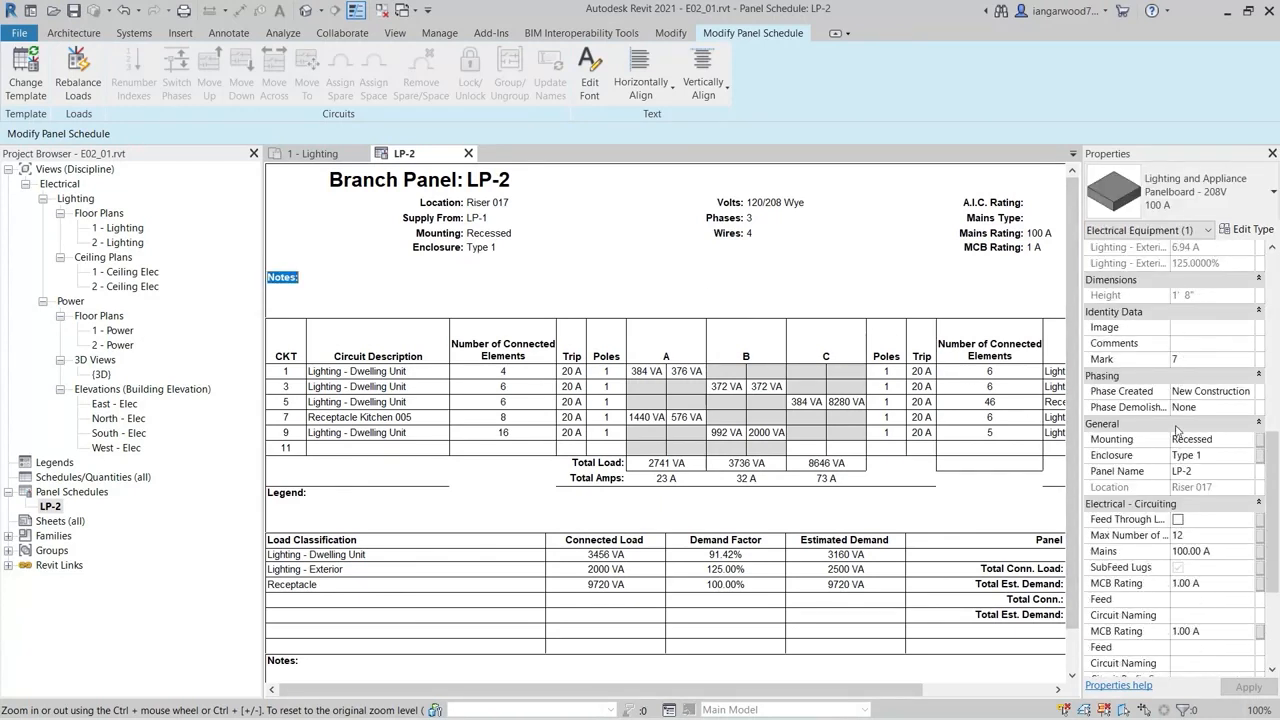
pyautogui.click(1198, 505)
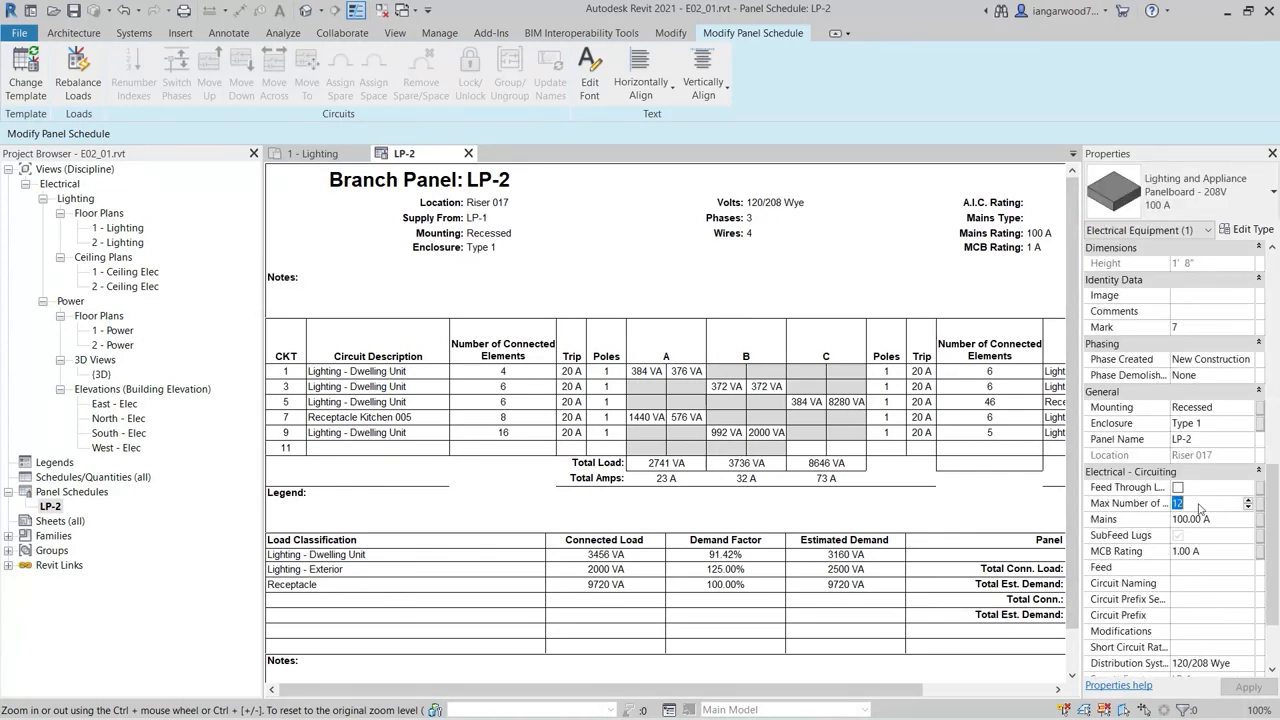
pyautogui.write('24')
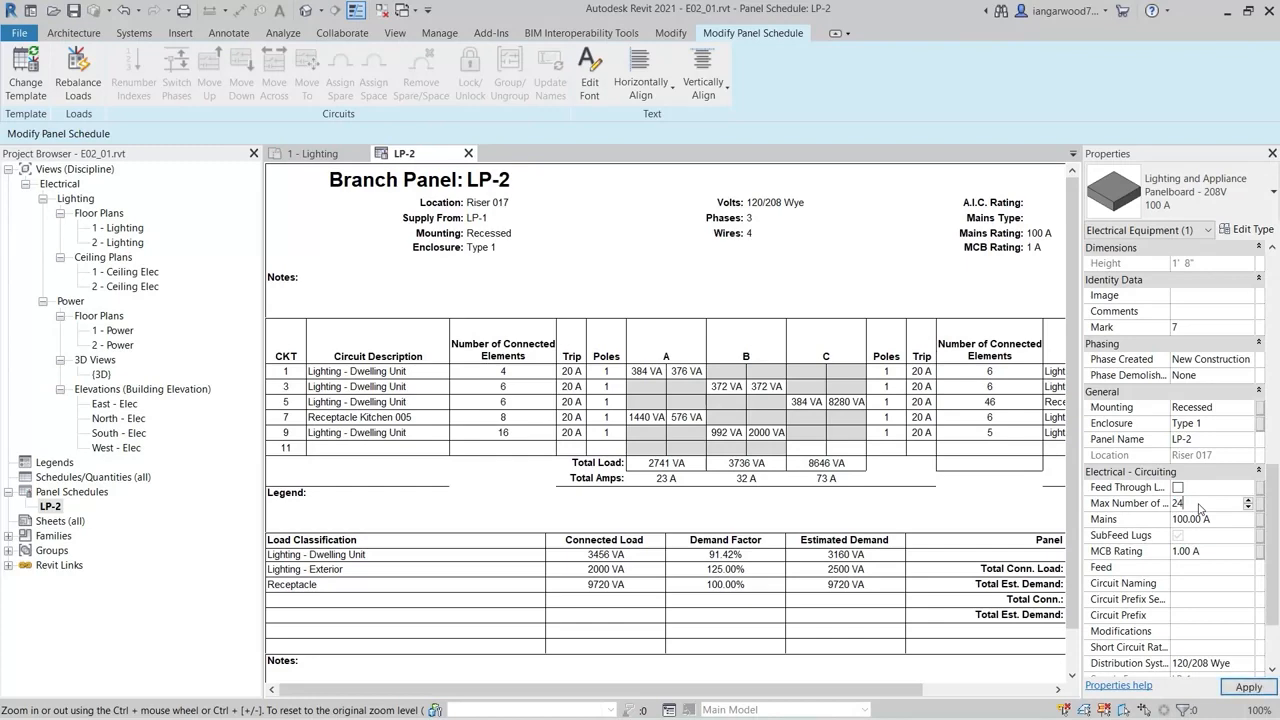
pyautogui.moveTo(996, 515)
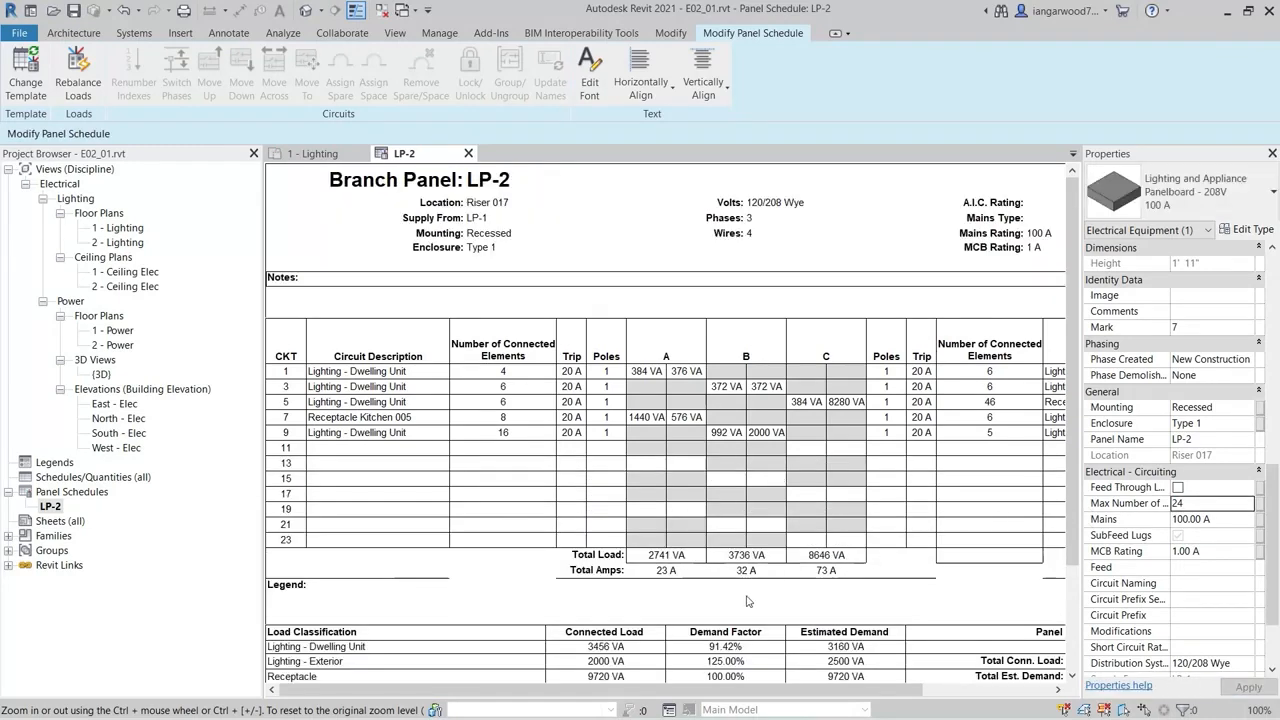
pyautogui.scroll(-1, 744, 602)
pyautogui.moveTo(765, 689); pyautogui.dragTo(898, 689)
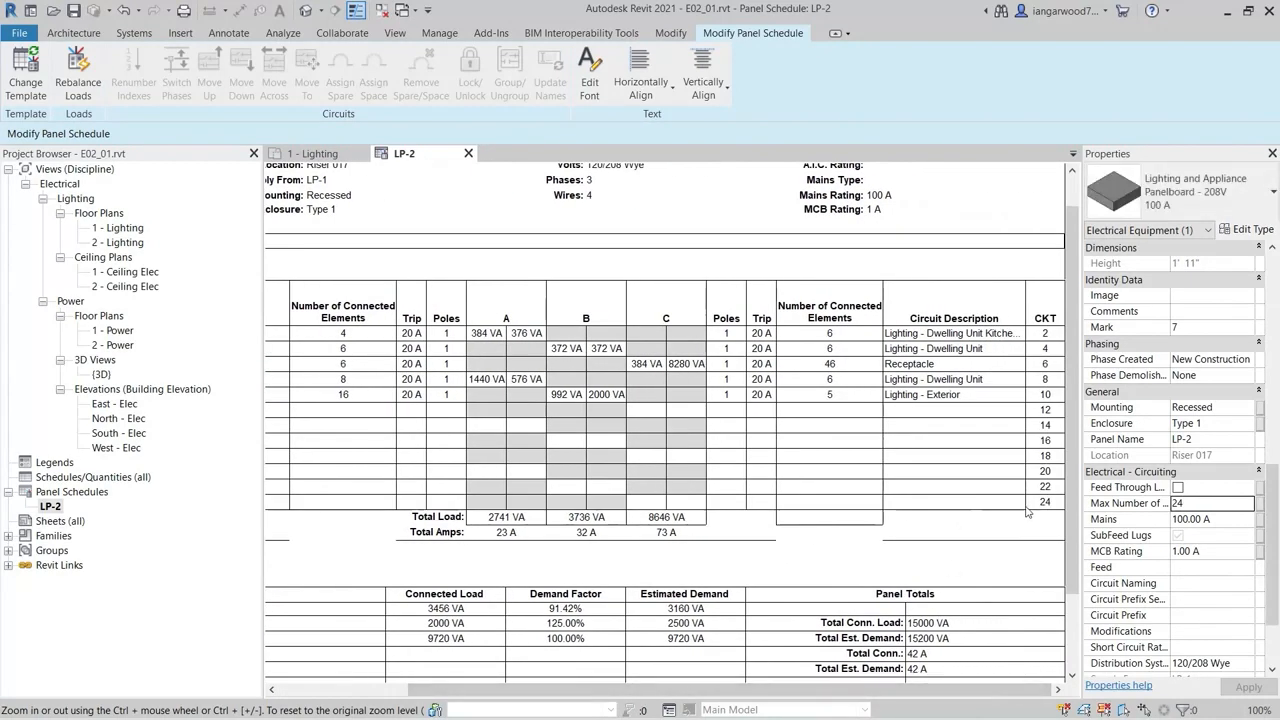